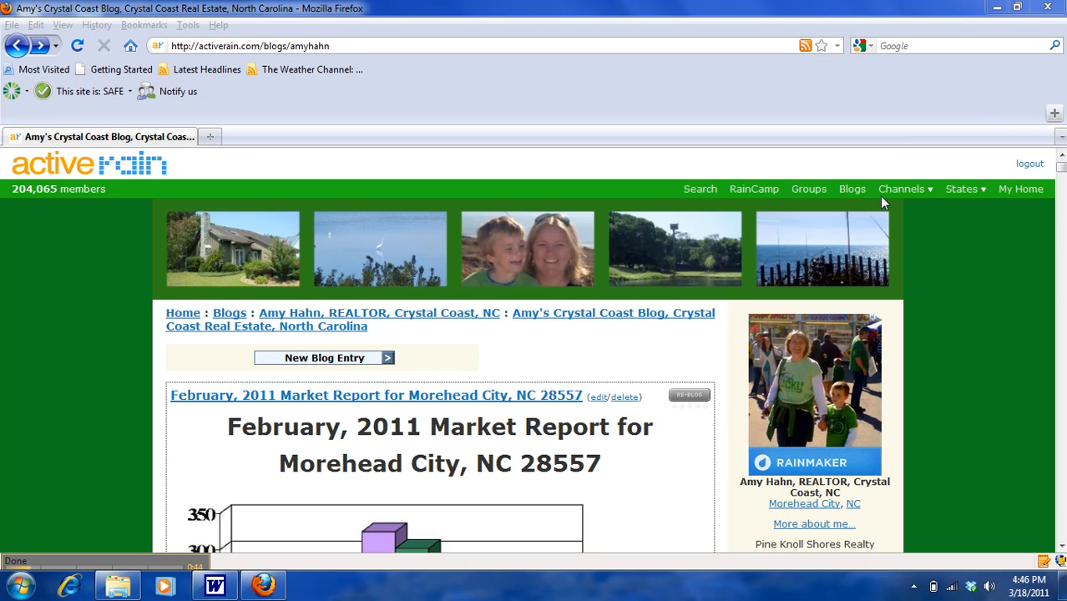
- Switch to the Word document, maximize it and review the multicoloured blog text from its beginning
left_click(996, 10)
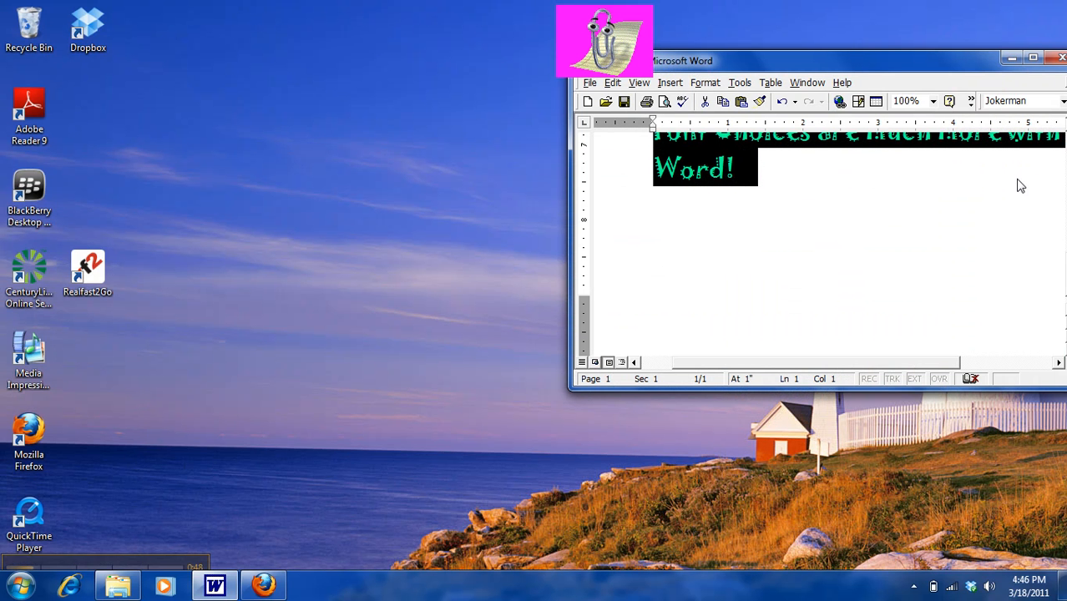
left_click(1033, 57)
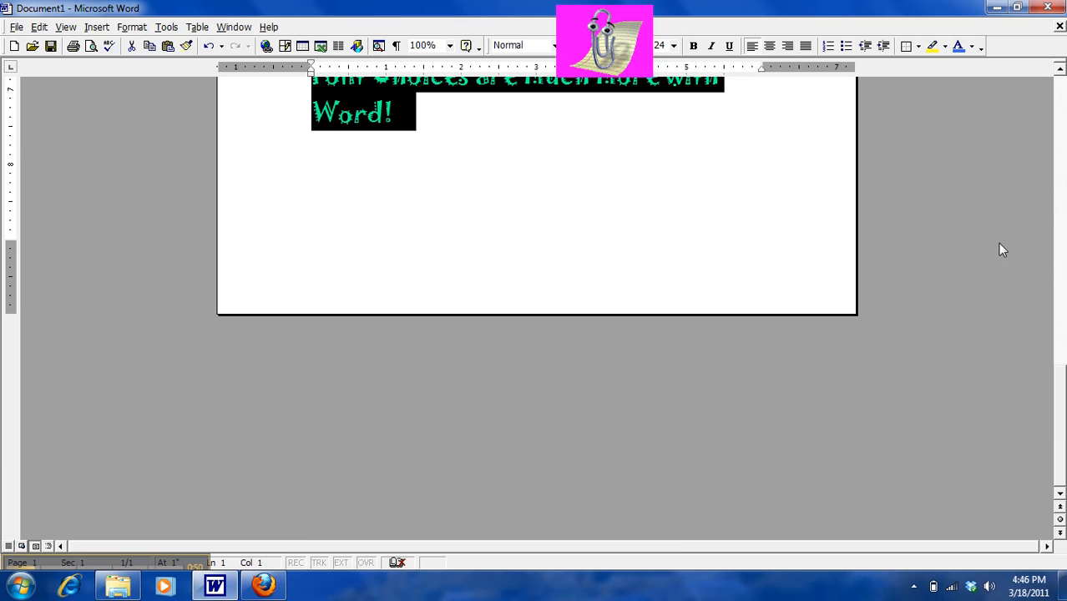
left_click_drag(1058, 429, 1058, 136)
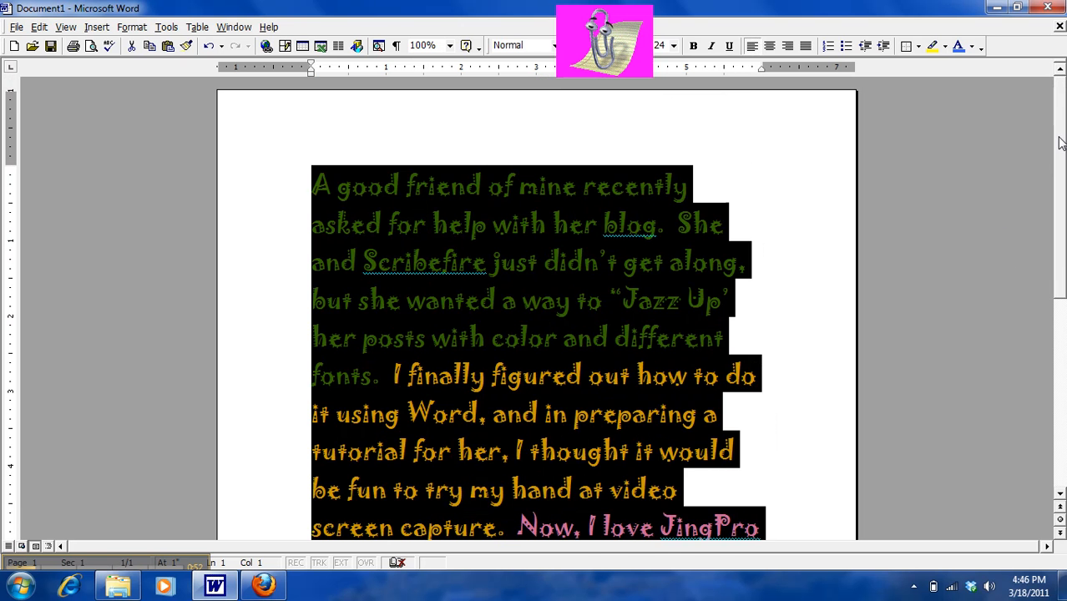
left_click(772, 124)
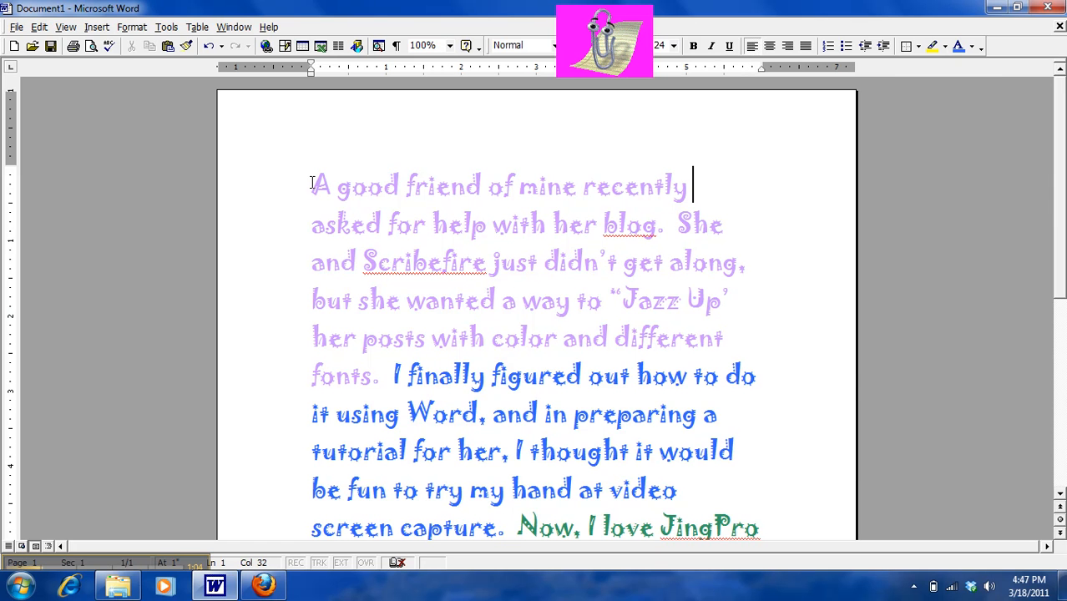
left_click_drag(311, 183, 814, 524)
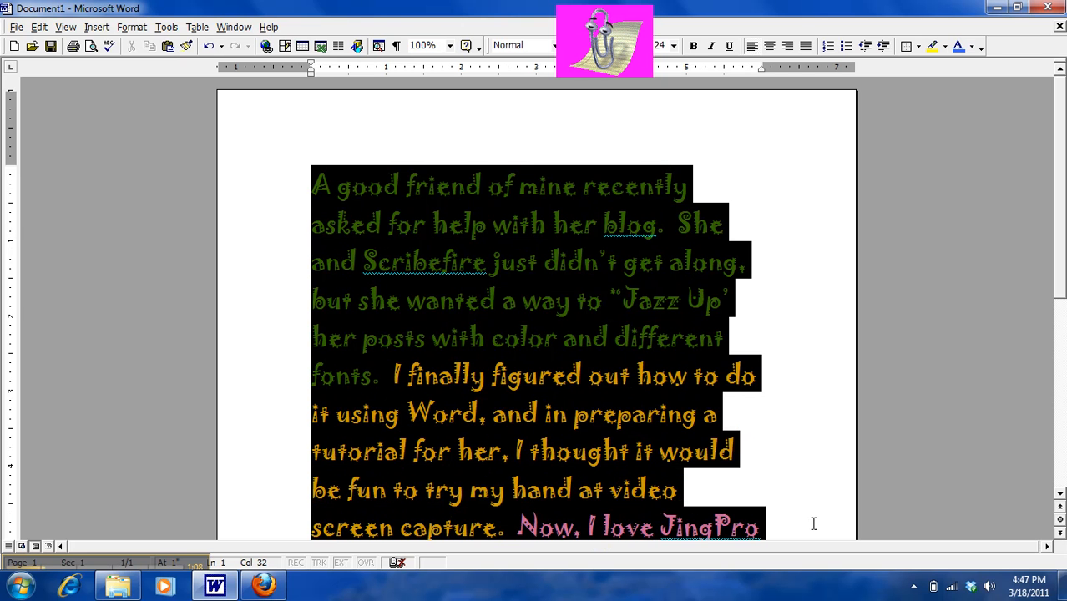
left_click(825, 449)
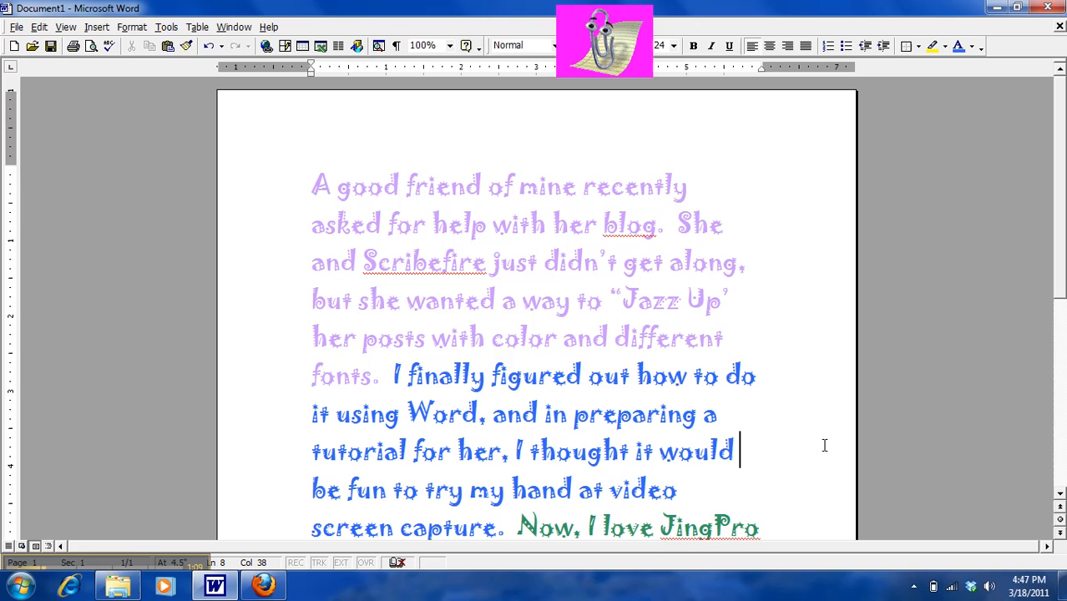
- Restore the Word window to a smaller size, then switch to Firefox and start a new ActiveRain blog entry
left_click(1017, 10)
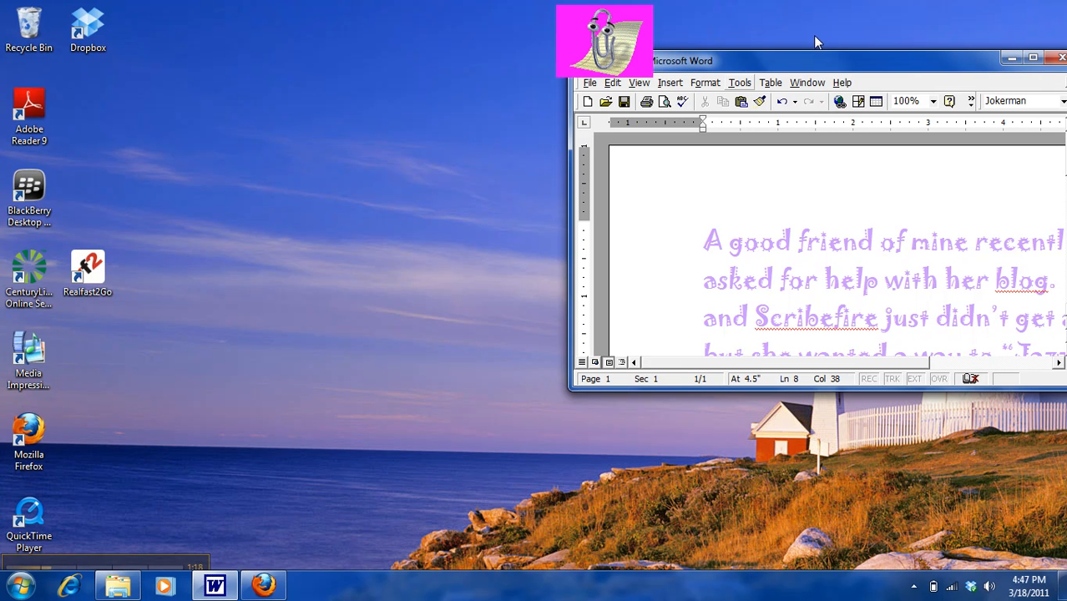
mouse_move(815, 58)
left_mouse_down()
mouse_move(742, 171)
mouse_move(693, 280)
mouse_move(833, 62)
left_mouse_up()
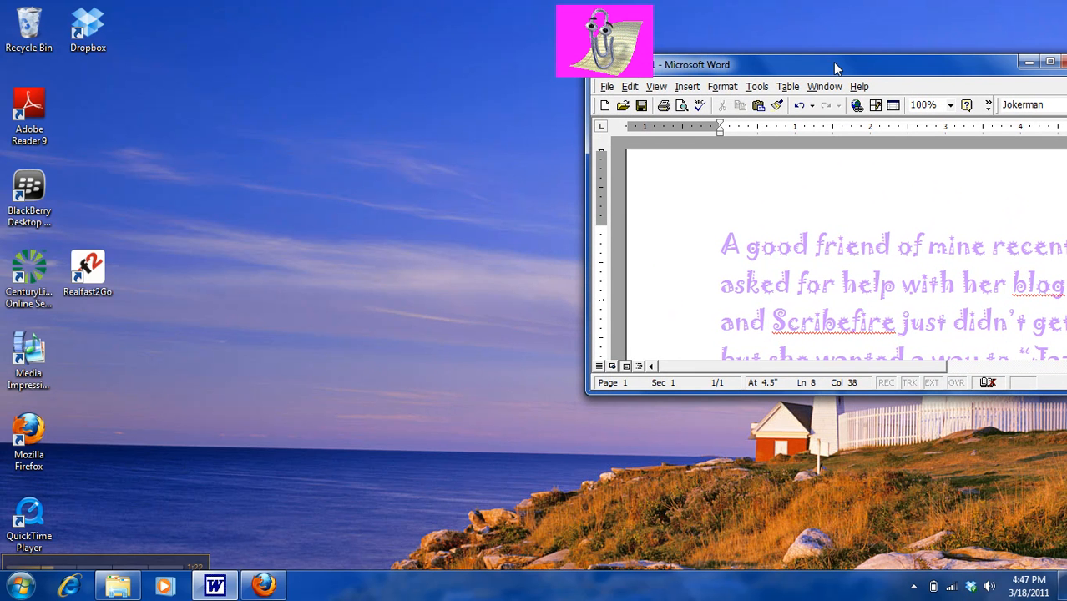
mouse_move(280, 576)
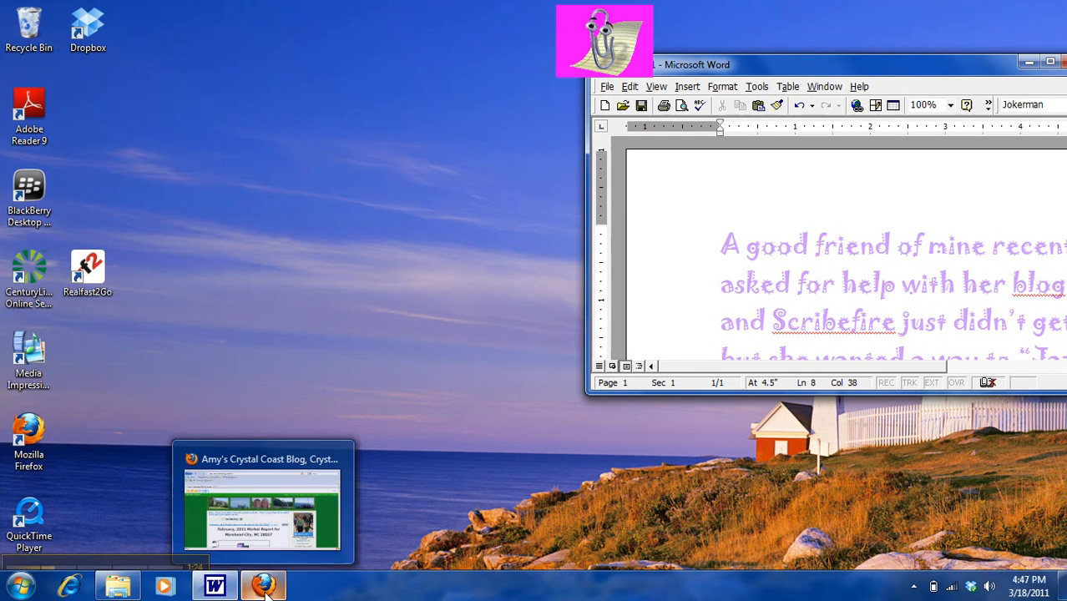
left_click(281, 545)
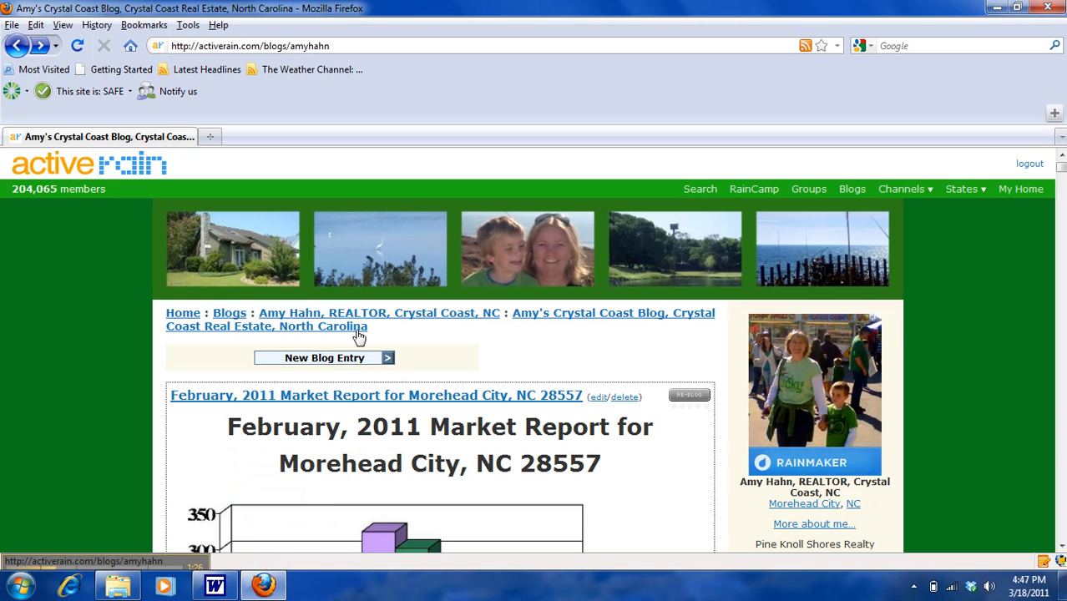
left_click(323, 364)
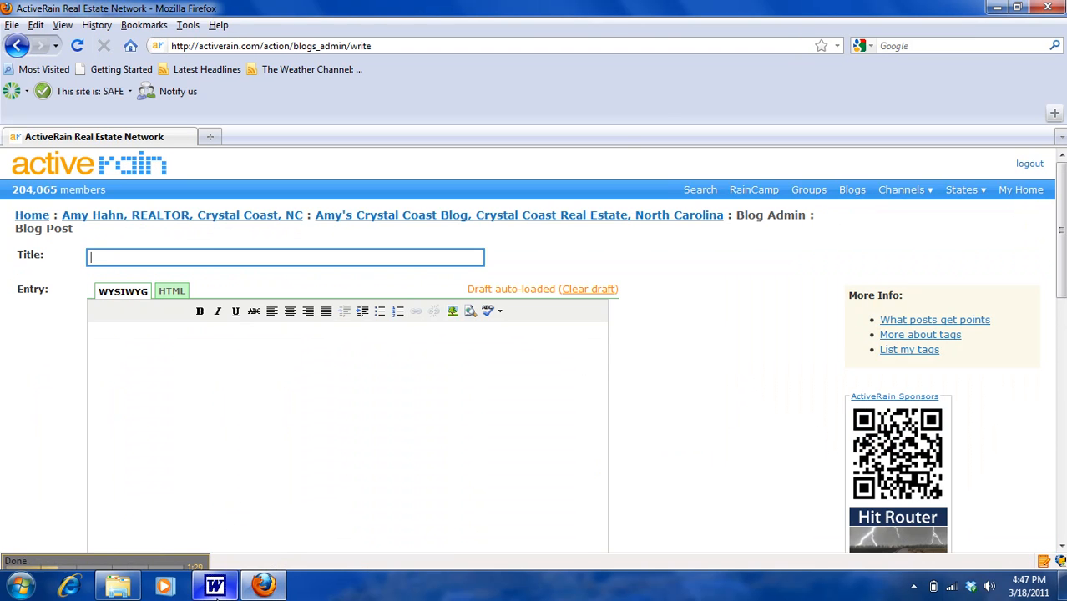
- Bring up Word beside the browser and transfer the document's entire formatted text into the blog entry's body
left_click(215, 587)
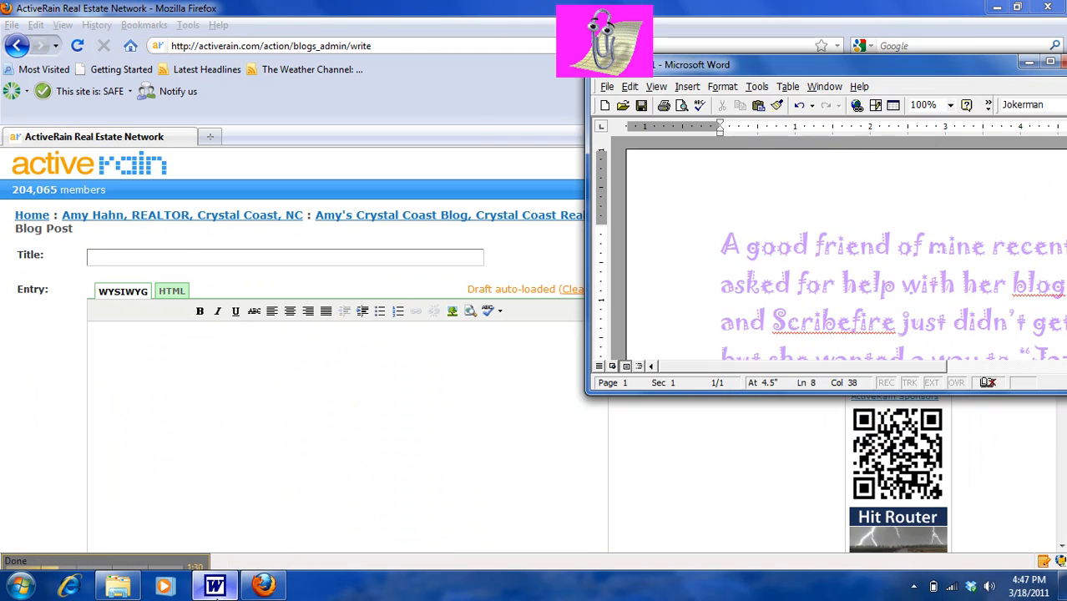
left_click(725, 239)
key("shift+End")
key("ctrl+shift+End")
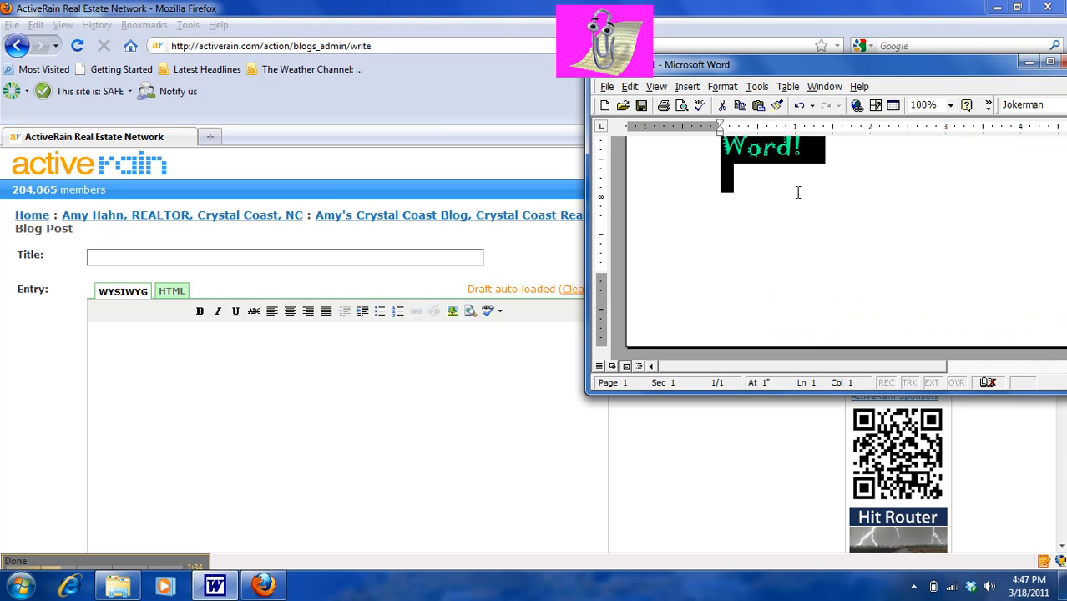
left_click_drag(788, 156, 384, 424)
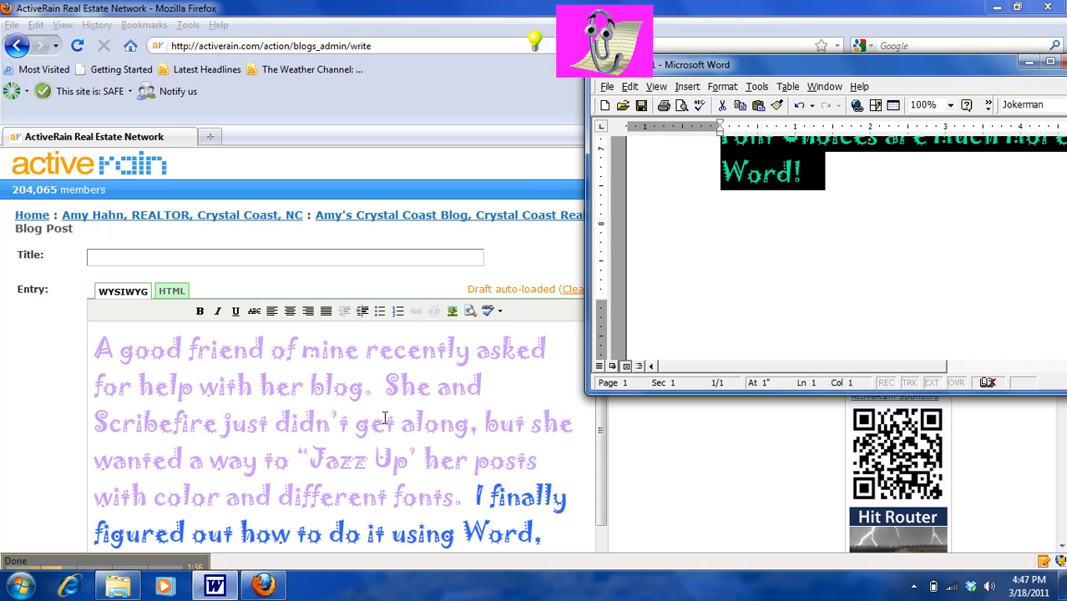
- Minimize Word, title the blog entry "Using Word to Enhance your Blog!" and set its visibility to Draft
left_click(1029, 63)
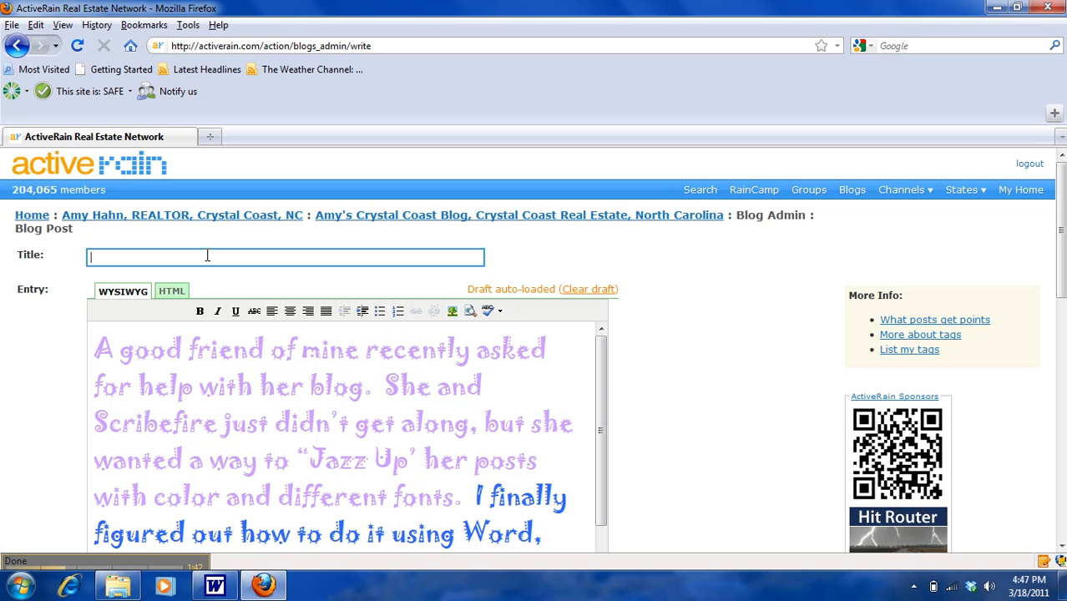
type("Using Word to Enhance your Blog!")
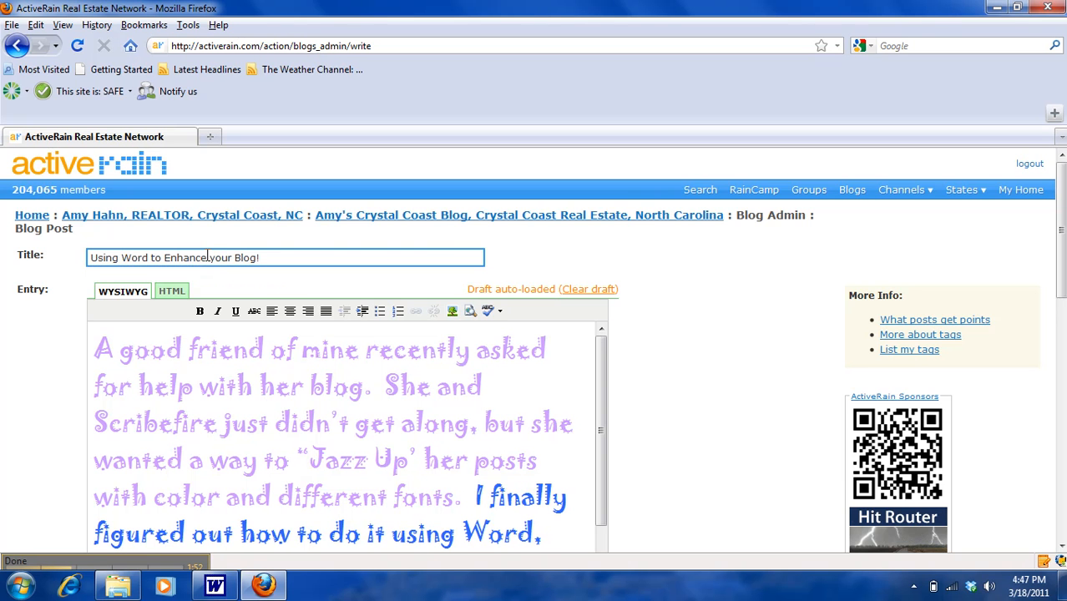
left_click_drag(1061, 194, 1061, 329)
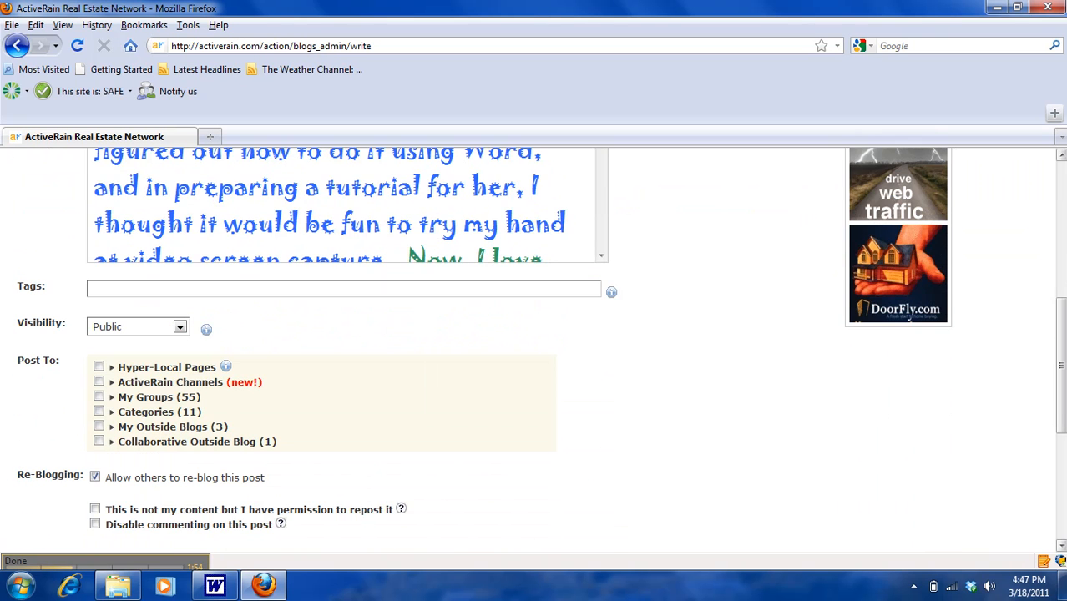
left_click(180, 327)
left_click(135, 361)
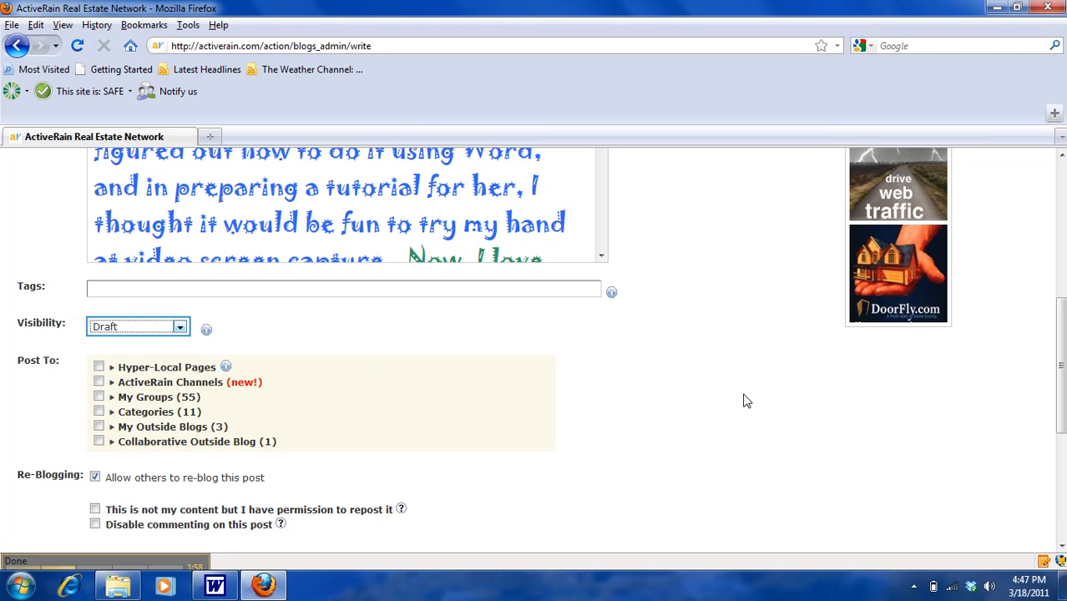
- Post the blog entry and confirm that it contains no unauthorised copyrighted material
scroll(1063, 324, "down", 5)
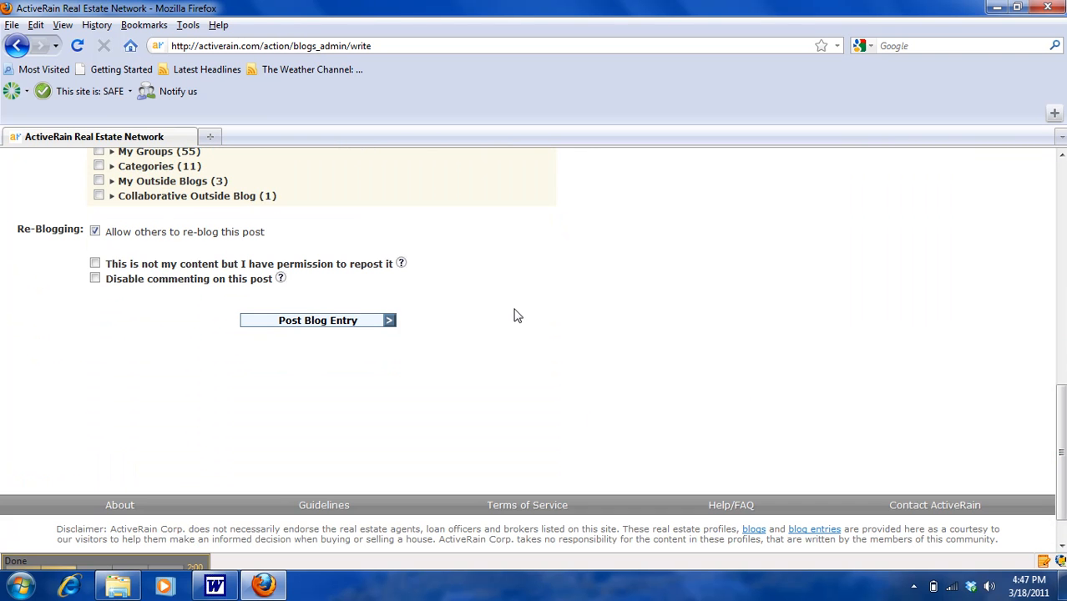
left_click(367, 322)
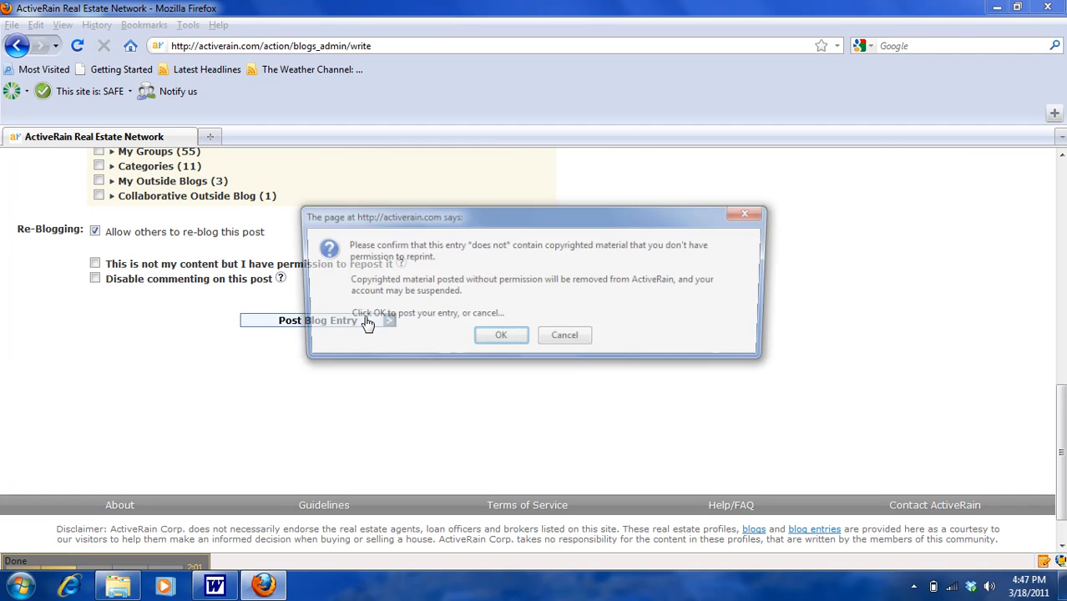
left_click(500, 338)
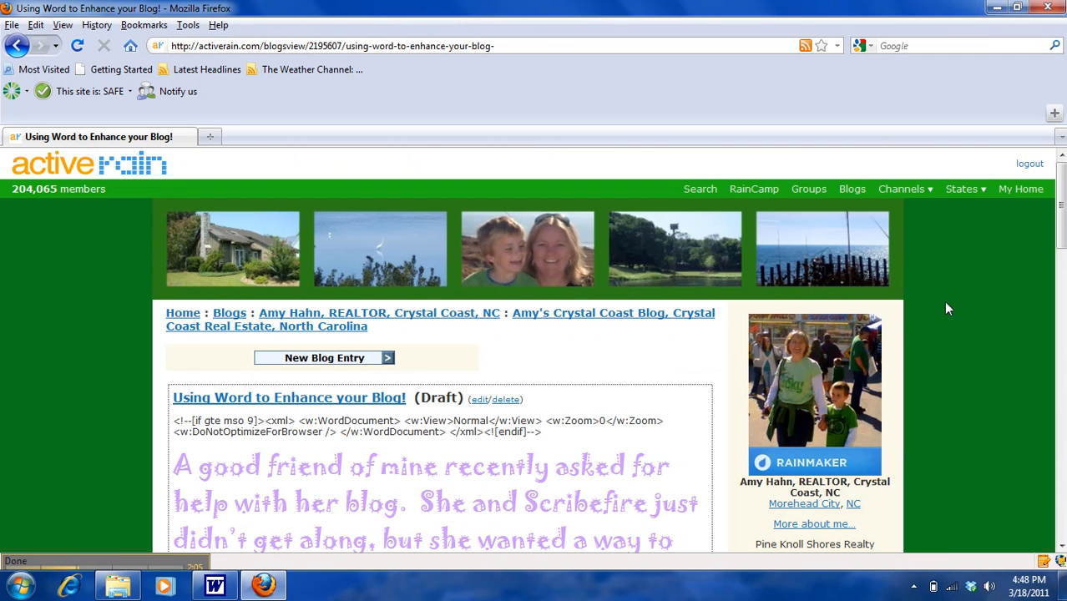
- Reopen the draft for editing and delete the stray Word XML code above the first paragraph
left_click_drag(1059, 216, 1063, 242)
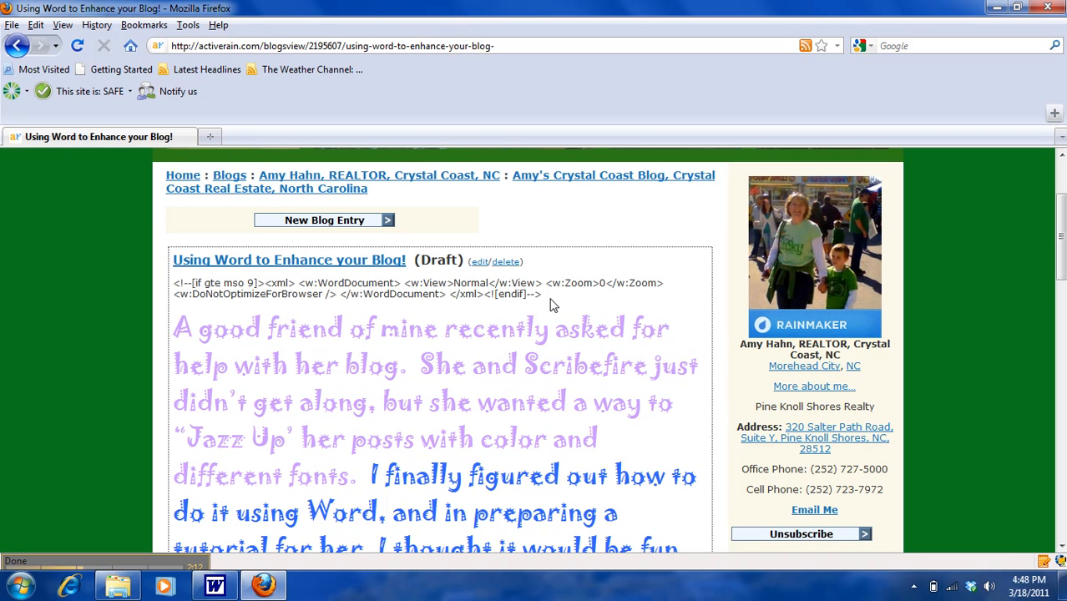
left_click(478, 262)
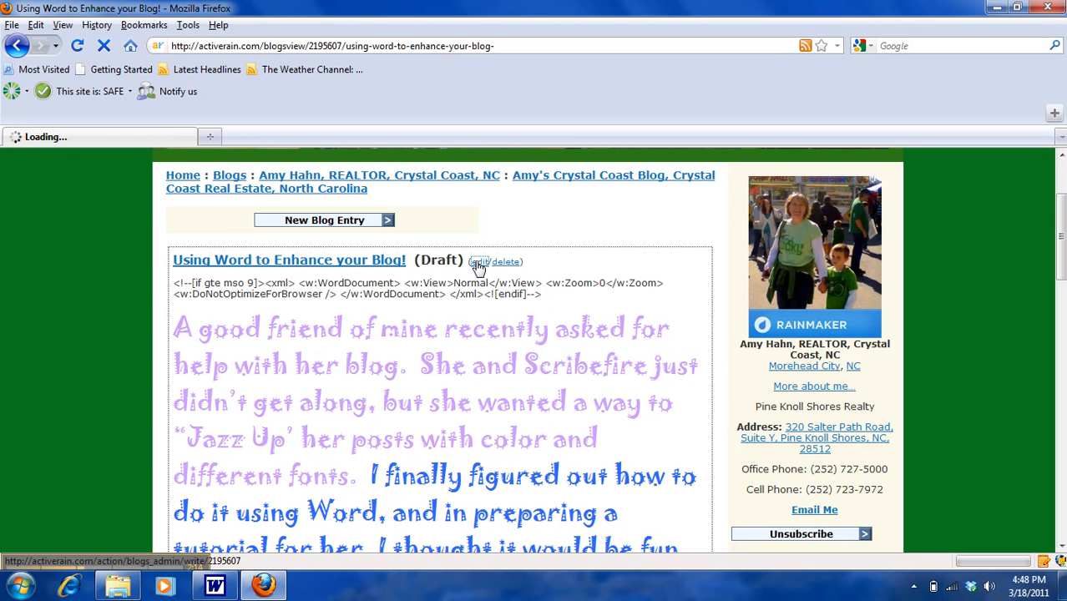
left_click(434, 350)
left_click_drag(435, 345, 72, 321)
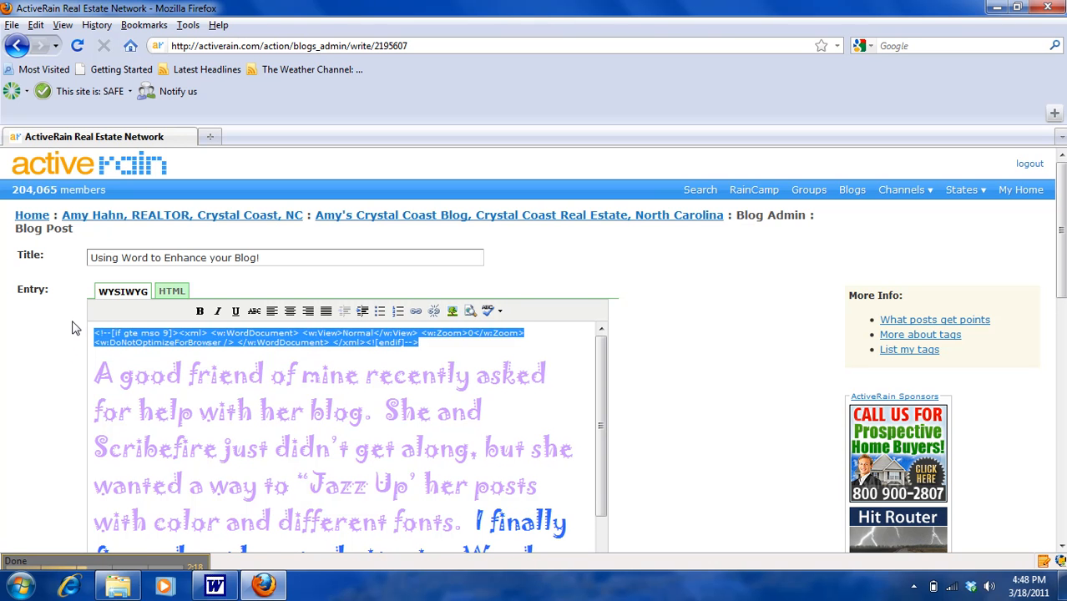
key("Delete")
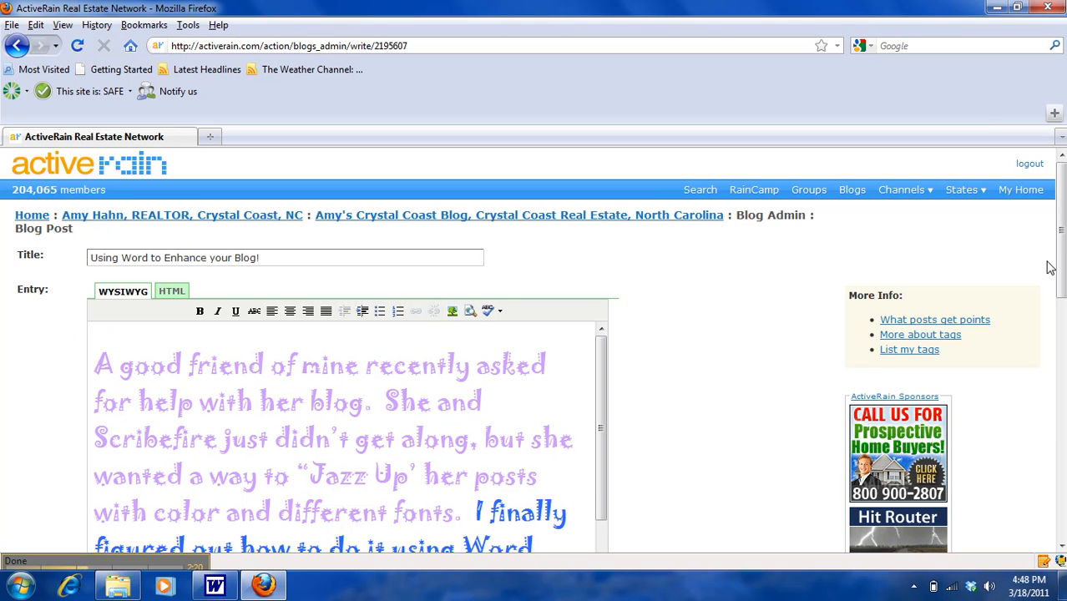
- Place the cursor after "her posts" in the entry and upload the picture 101_0997.jpg as an image to insert there
left_click_drag(1061, 230, 1063, 326)
mouse_move(601, 226)
left_mouse_down()
mouse_move(615, 397)
mouse_move(597, 206)
left_mouse_up()
left_click(562, 213)
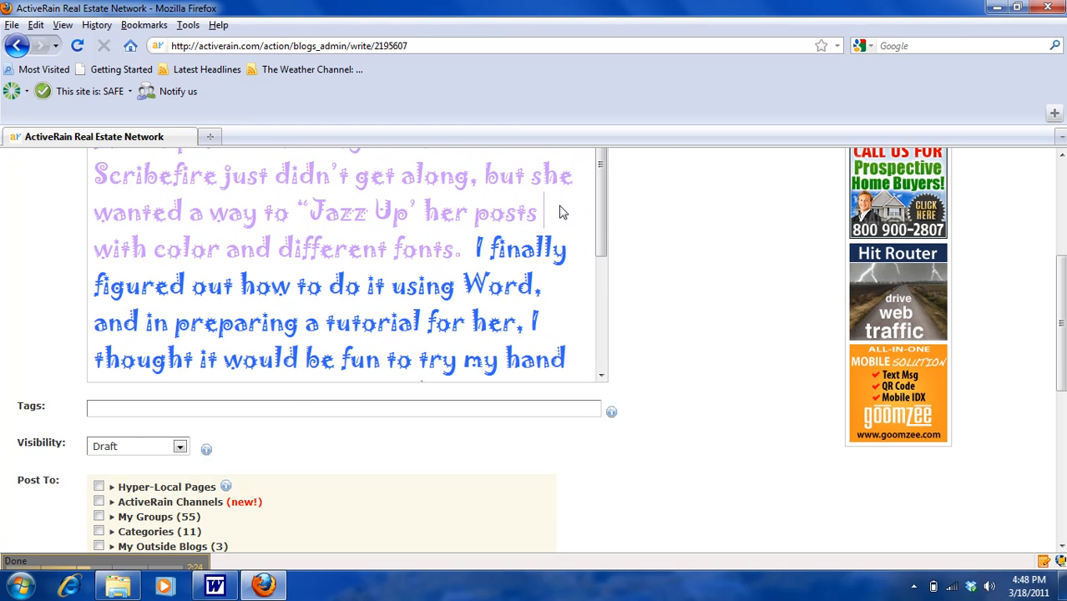
left_click_drag(1063, 280, 1063, 210)
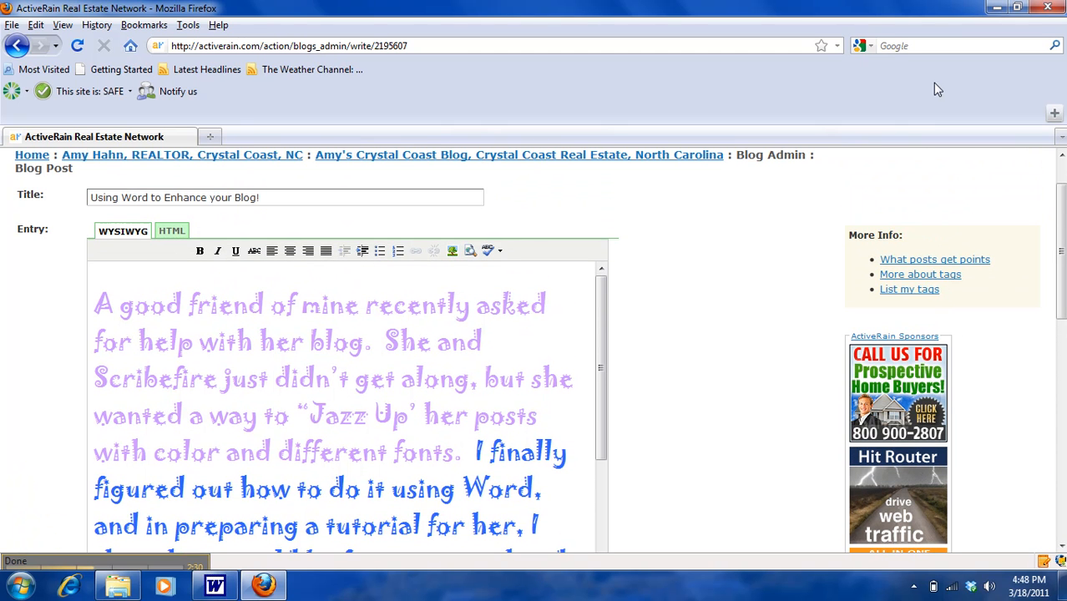
left_click(451, 251)
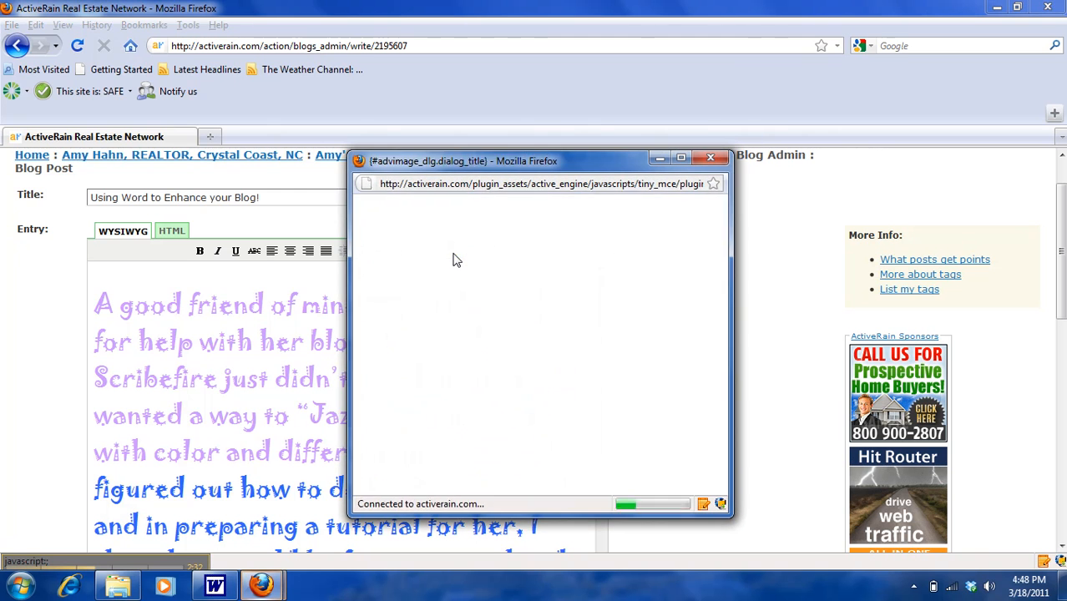
left_click(678, 243)
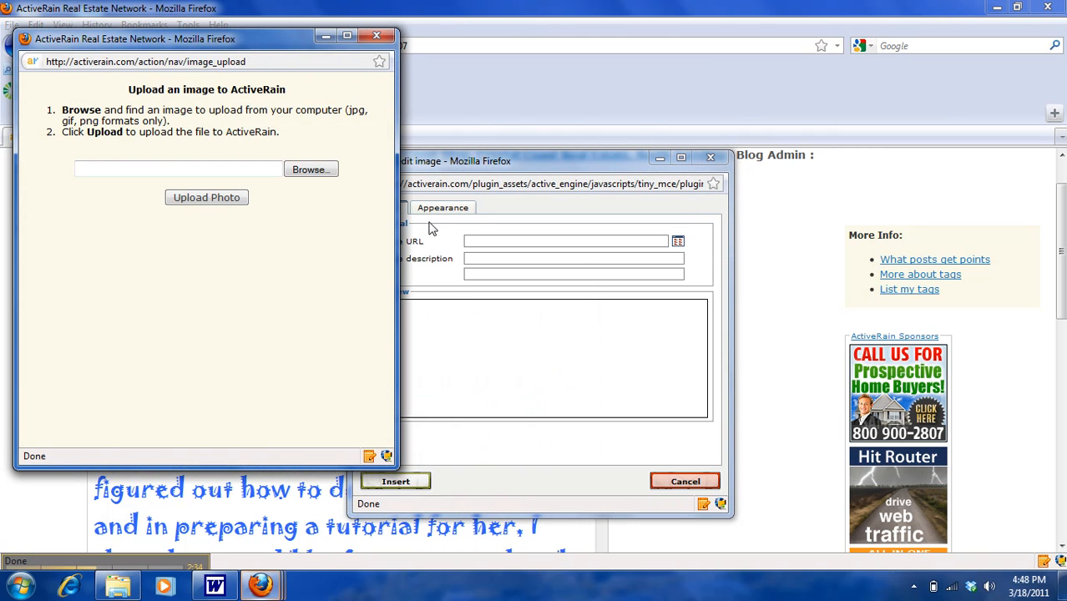
left_click(309, 169)
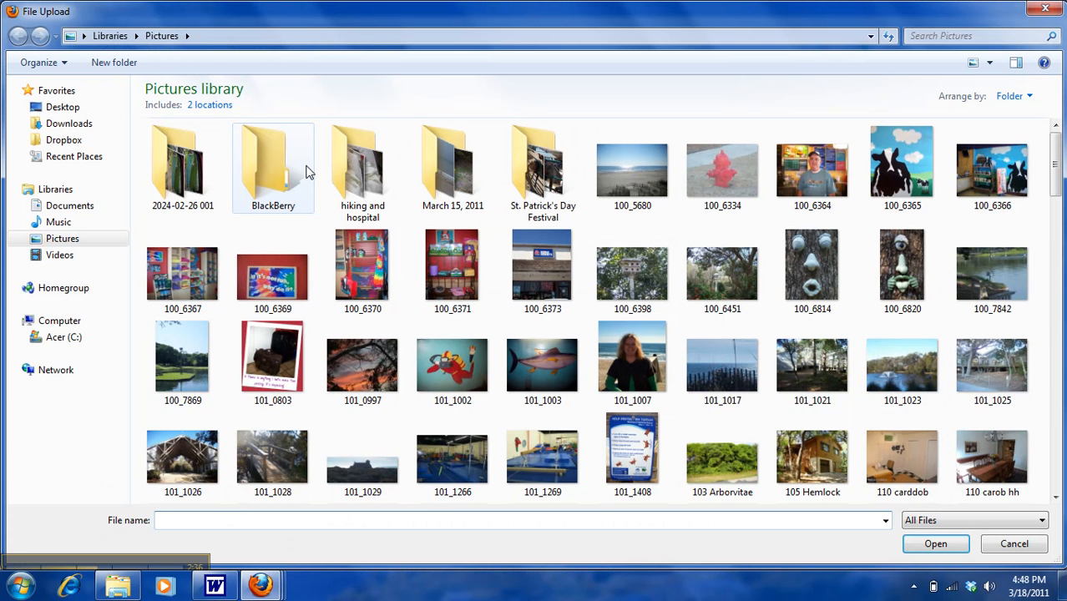
double_click(362, 365)
left_click(205, 198)
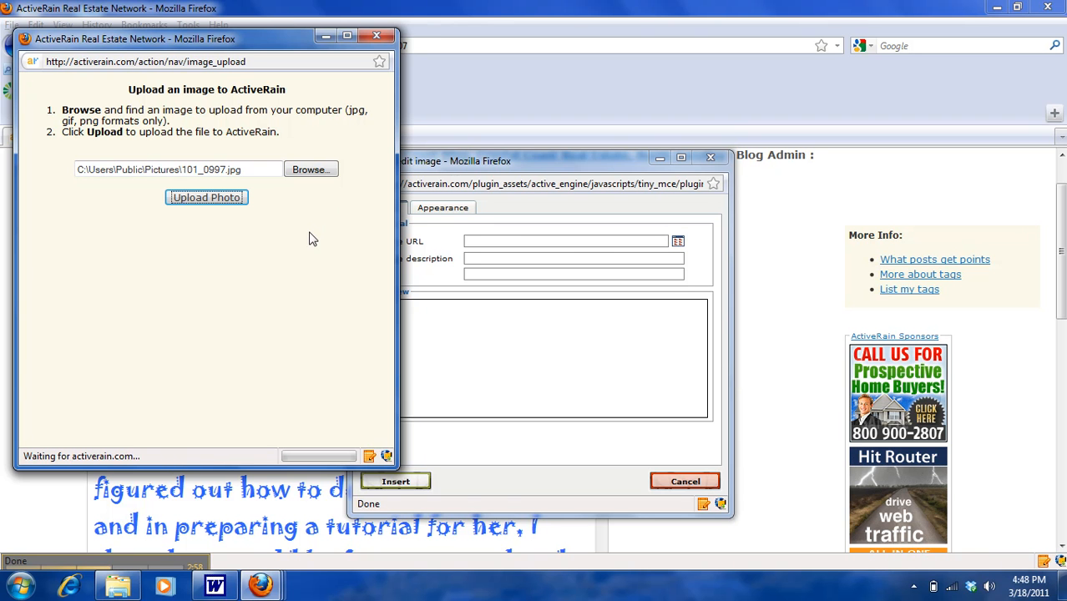
- Enter "The Crystal Coast" as the title of the uploaded image
left_click(487, 277)
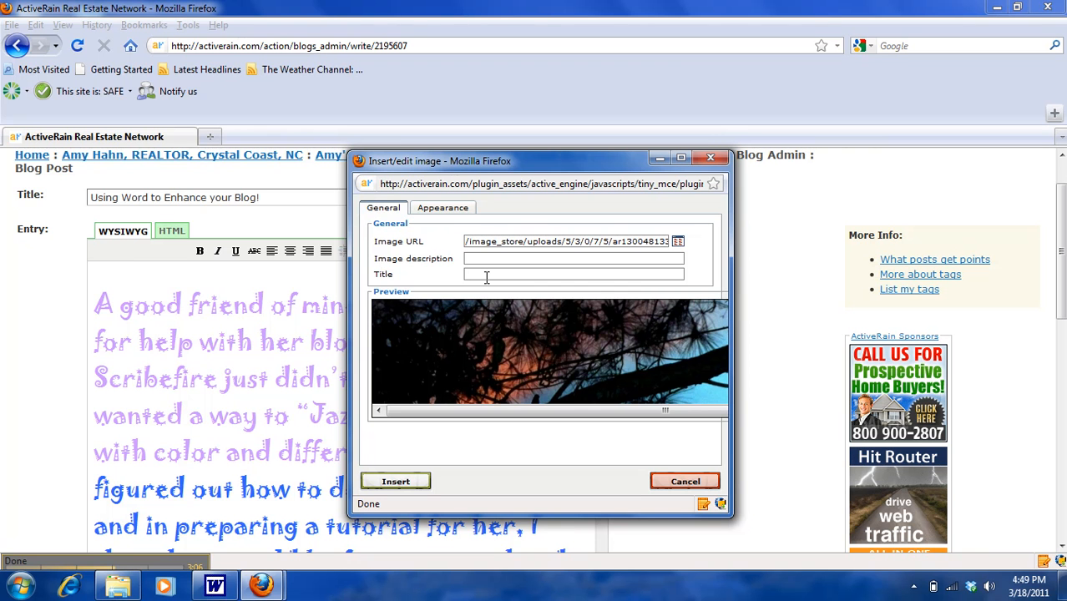
type("The ")
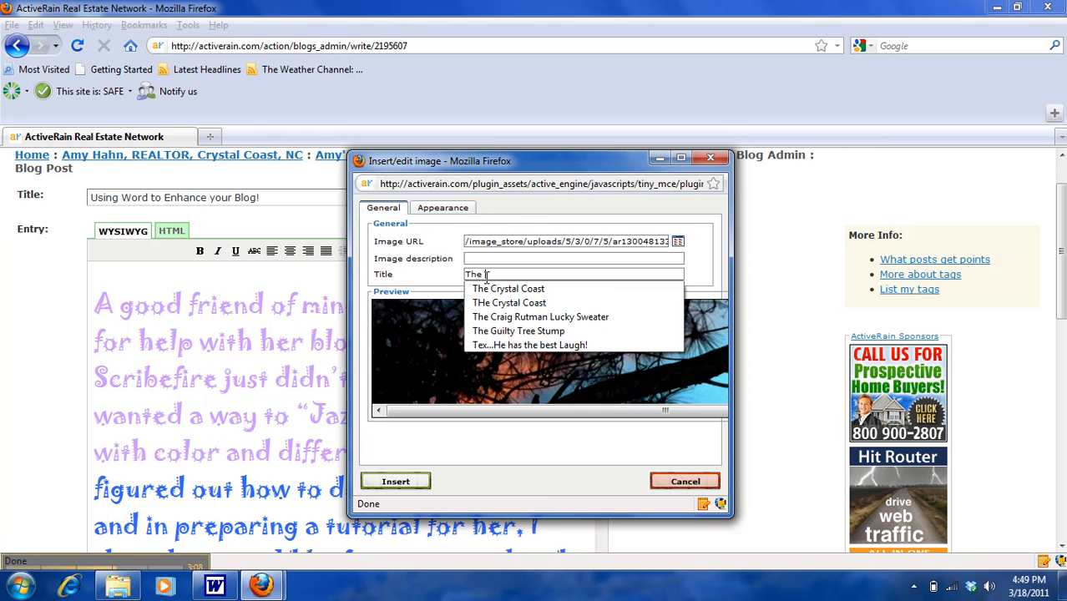
type("Crystal Coast")
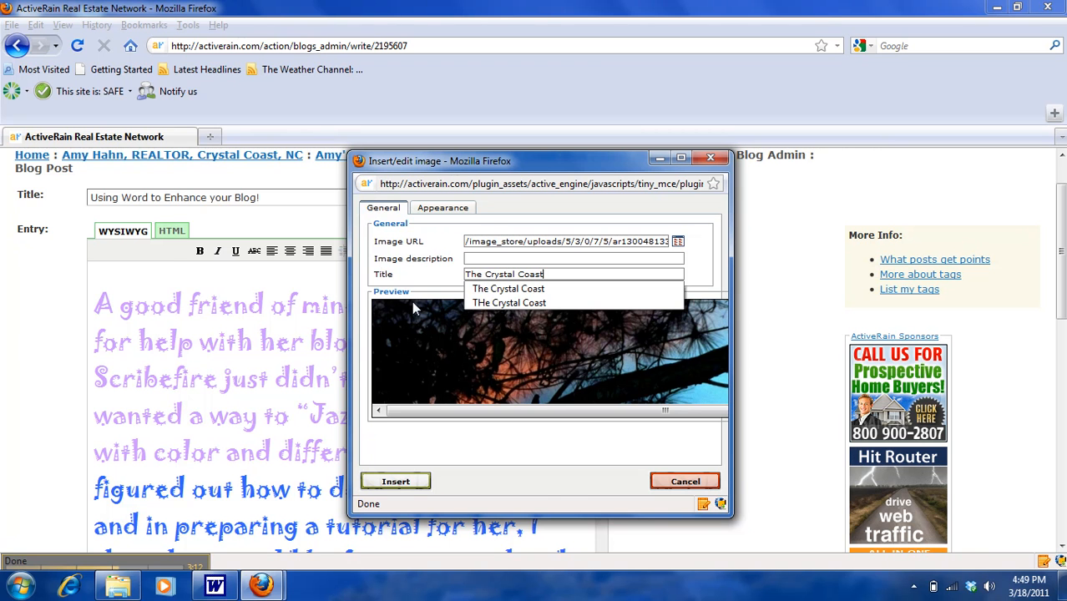
- Set the image's alignment to Right and its width to 400 px with proportions constrained
left_click(439, 214)
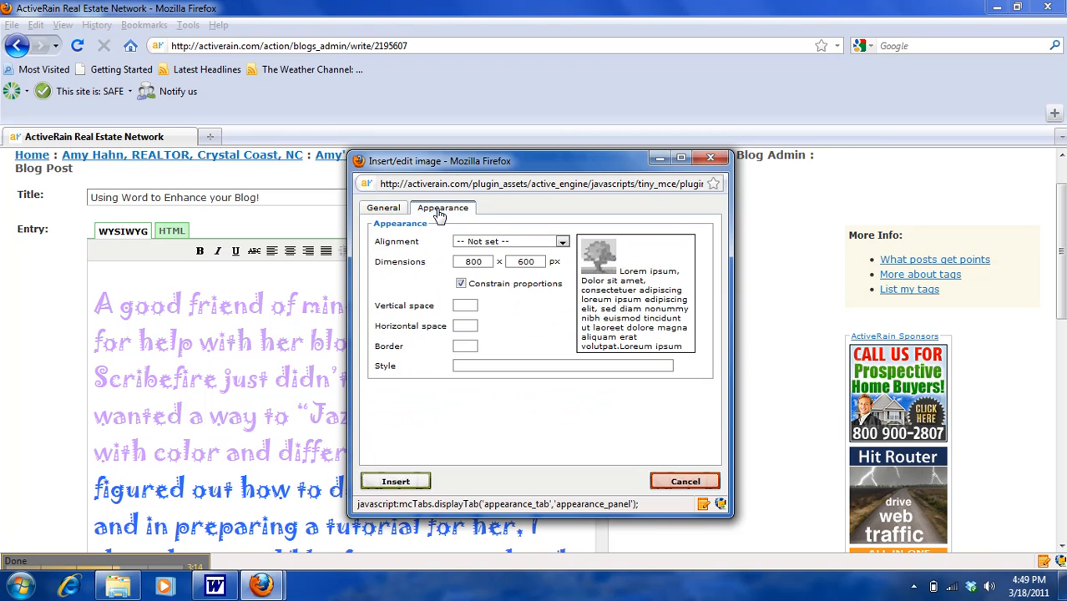
left_click(562, 242)
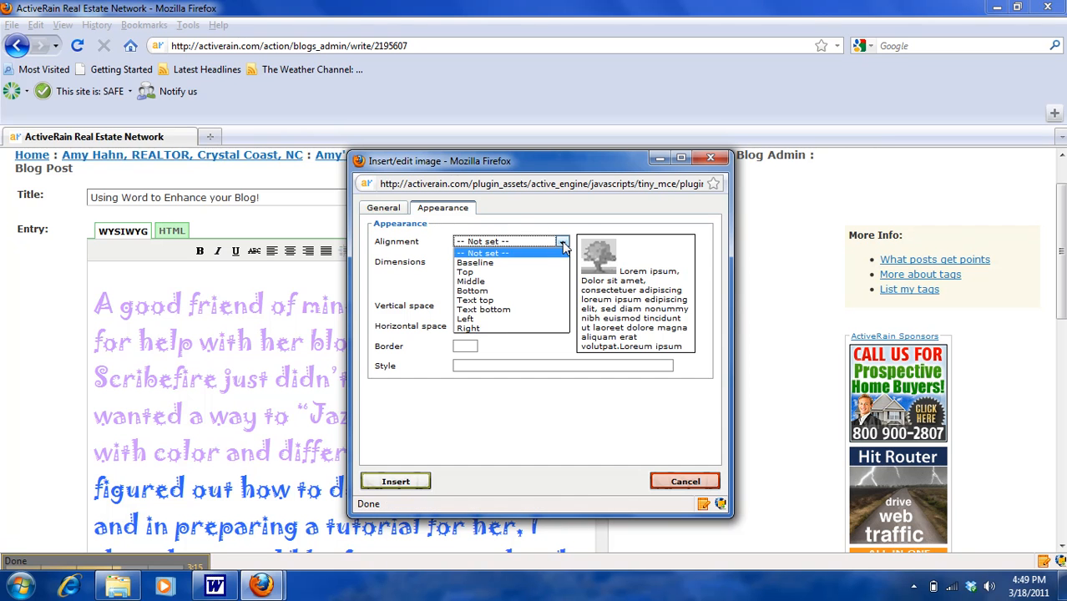
left_click(483, 328)
key("Tab")
type("400")
key("Tab")
key("Tab")
key("Tab")
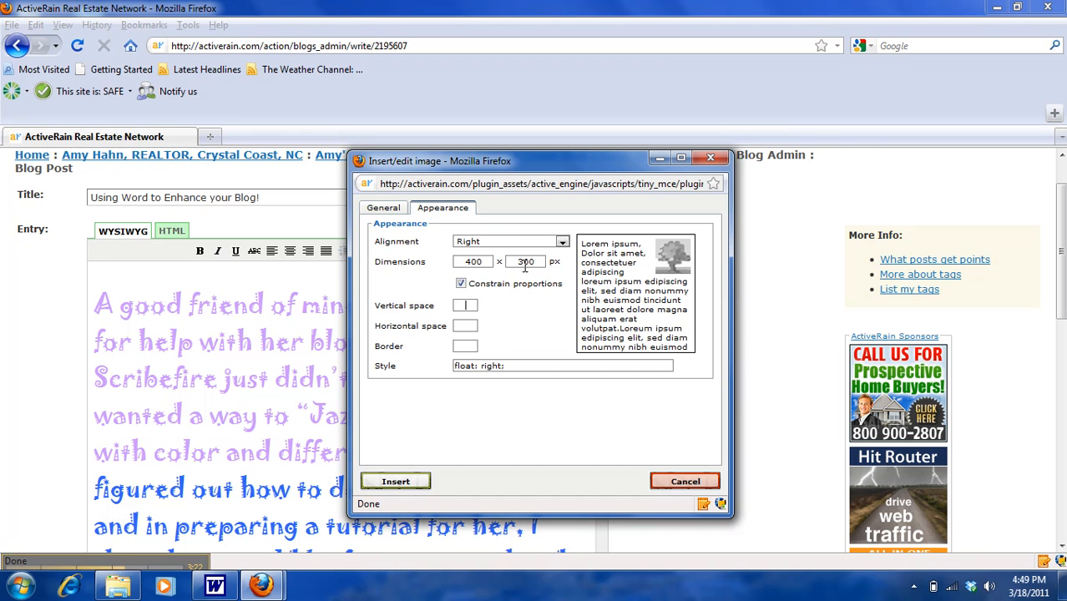
- Give the image a vertical space of 7, a horizontal space of 7 and a border of 3
type("7")
key("Tab")
type("7")
key("Tab")
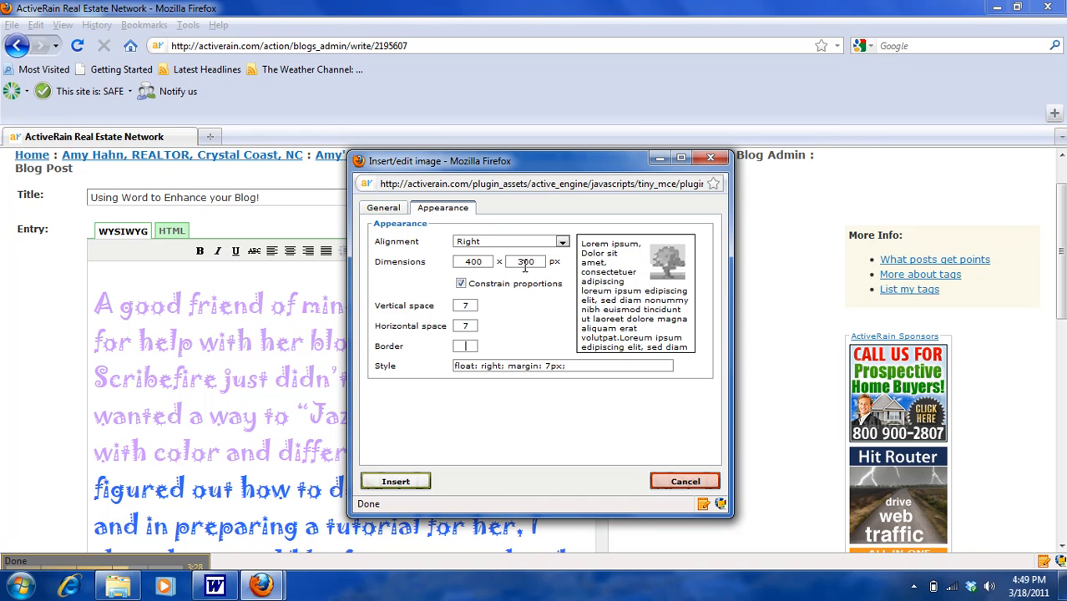
type("3")
key("Tab")
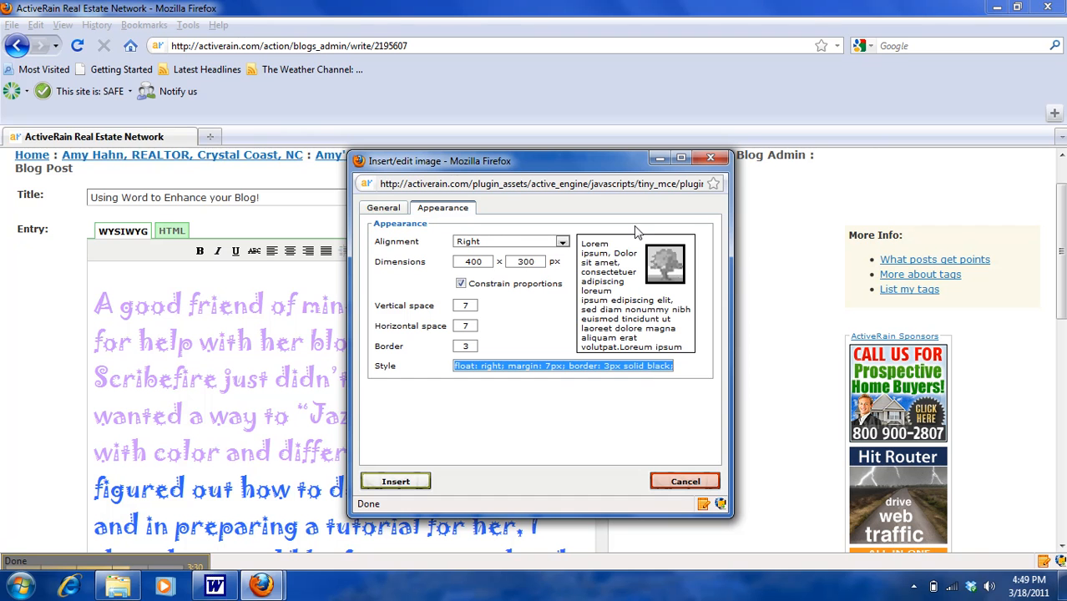
- Change the border colour in the image's style from black to green and insert the image without a description
left_click(645, 364)
left_click_drag(648, 366, 668, 366)
key("BackSpace")
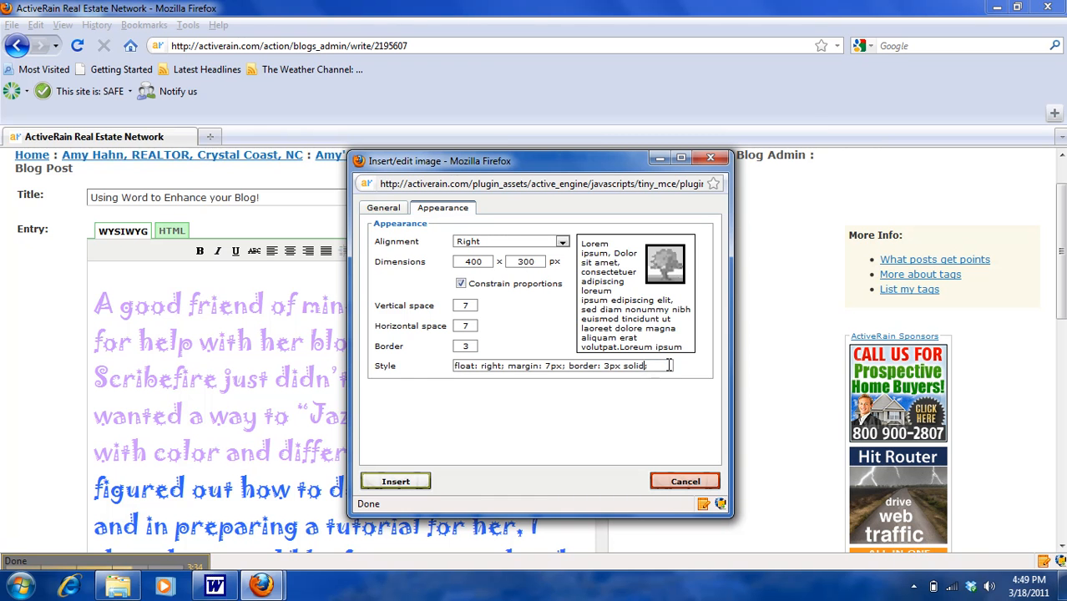
type("green")
key("Tab")
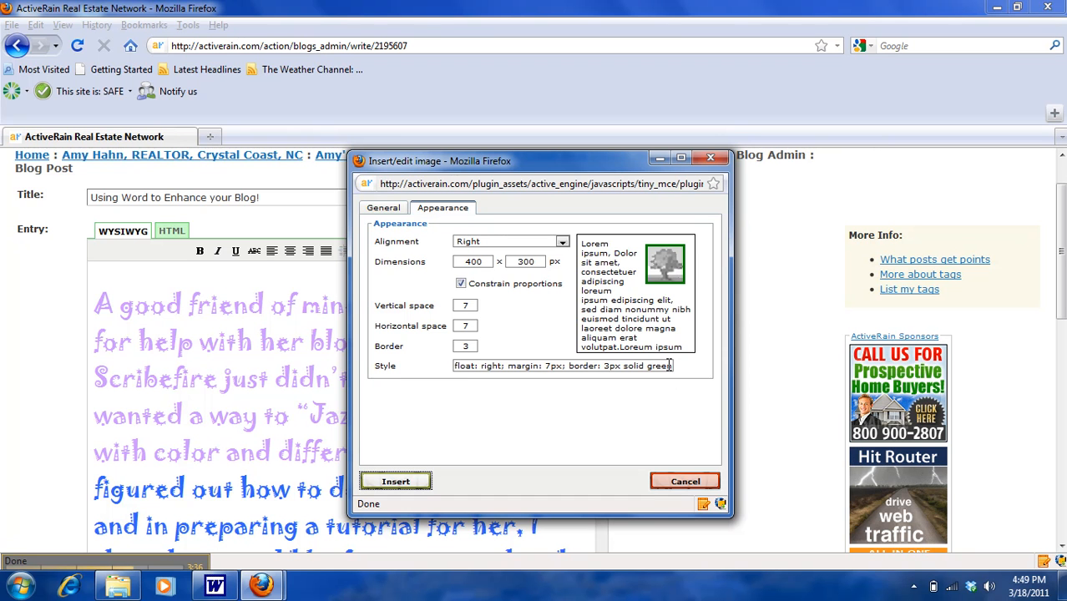
left_click(397, 482)
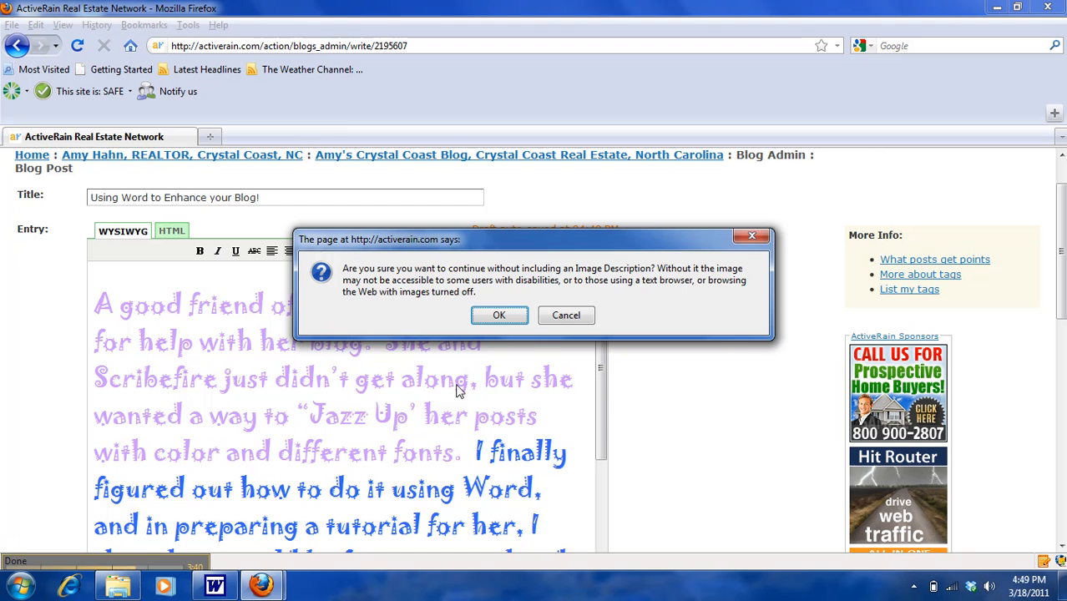
left_click(499, 315)
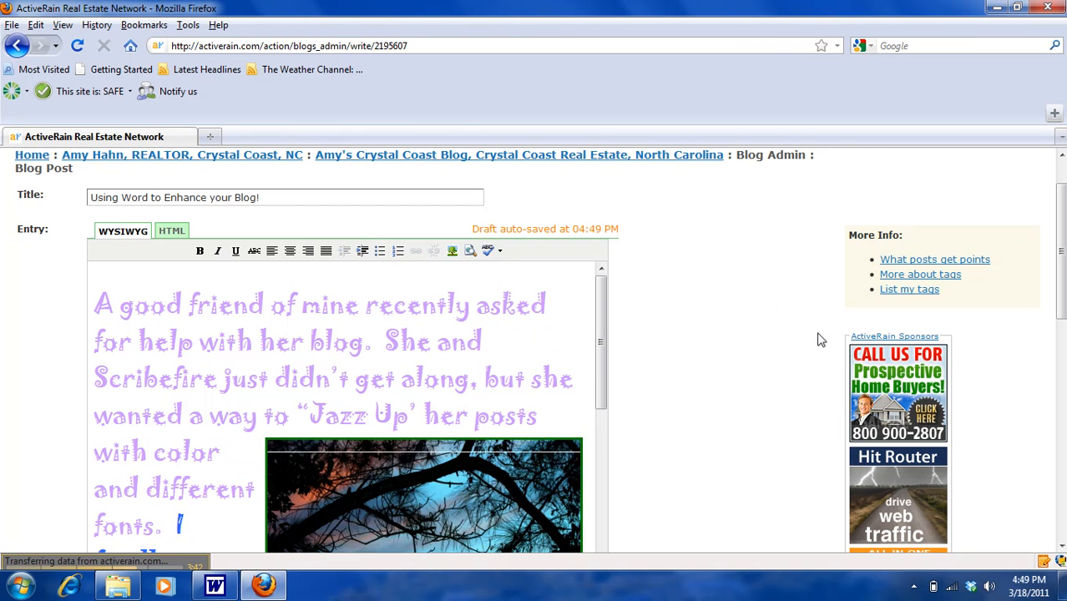
- Shrink the inserted picture and move it down the entry beside the "I Love using color" text
scroll(598, 360, "down", 3)
left_click(389, 365)
left_click_drag(261, 312, 390, 401)
left_click_drag(601, 380, 603, 424)
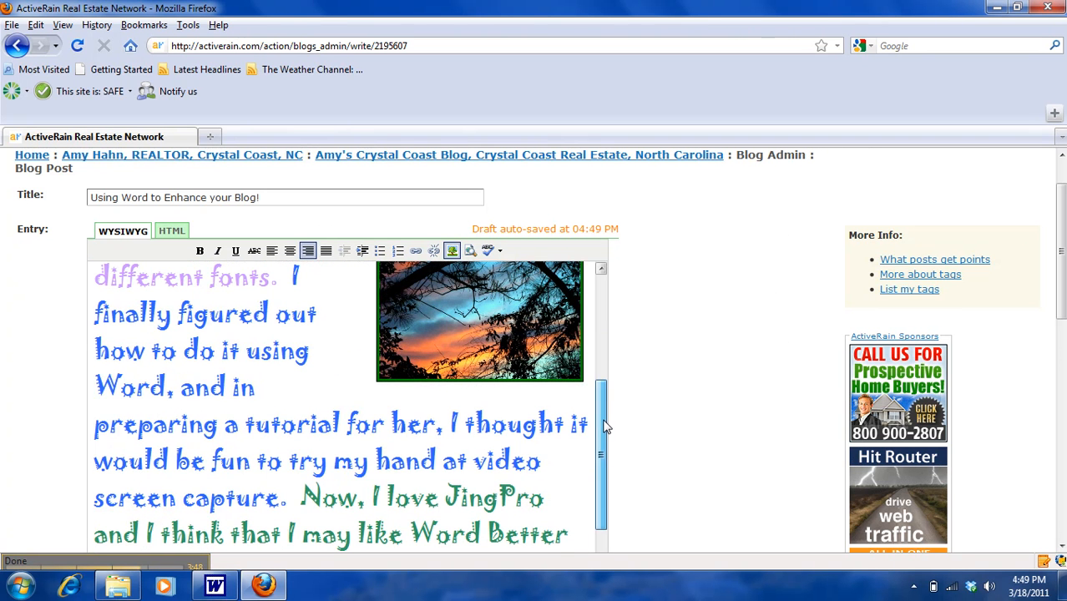
left_click_drag(554, 362, 533, 535)
scroll(598, 451, "down", 2)
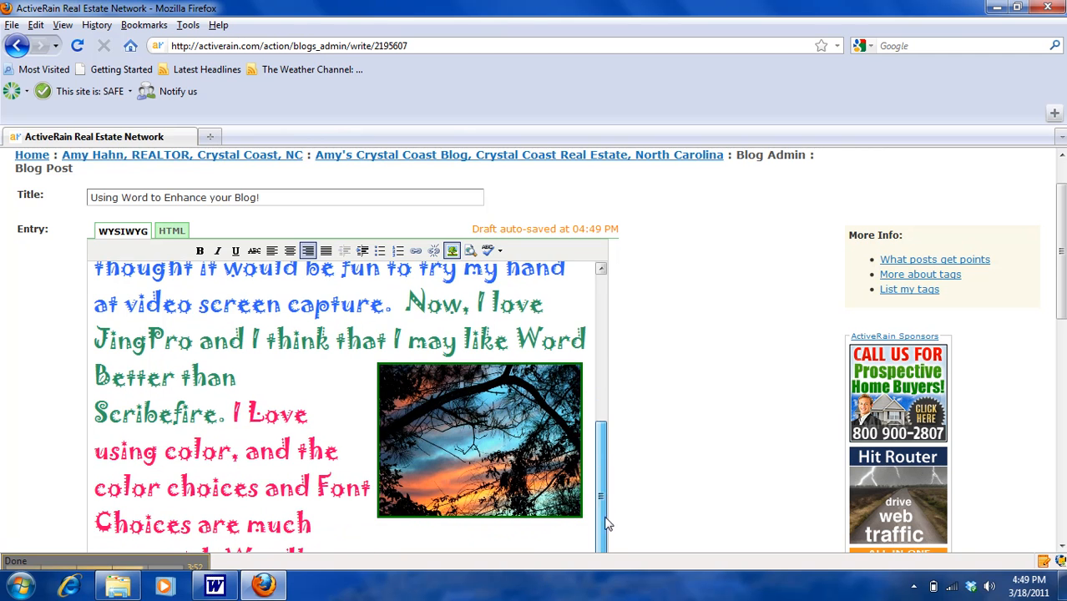
- Post the updated blog entry and confirm that it contains no copyrighted material lacking permission to reprint
scroll(1062, 259, "down", 10)
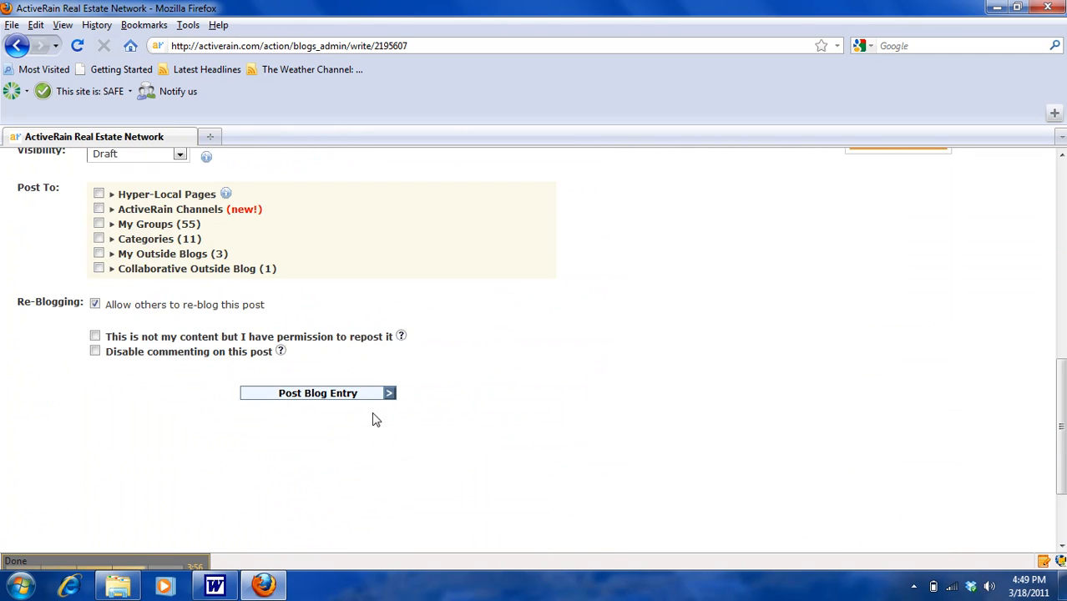
left_click(346, 394)
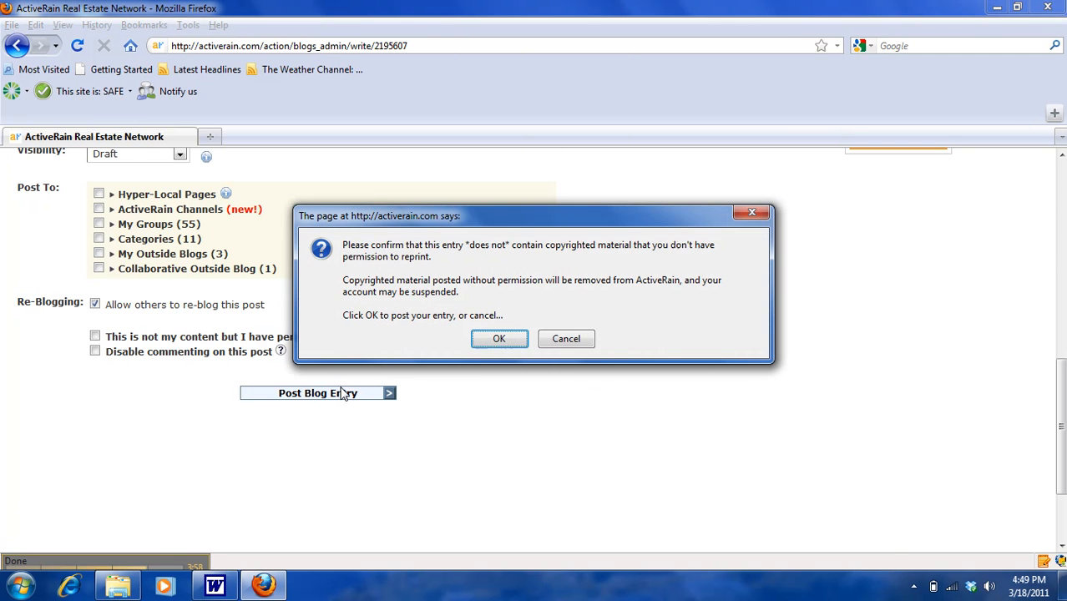
left_click(501, 337)
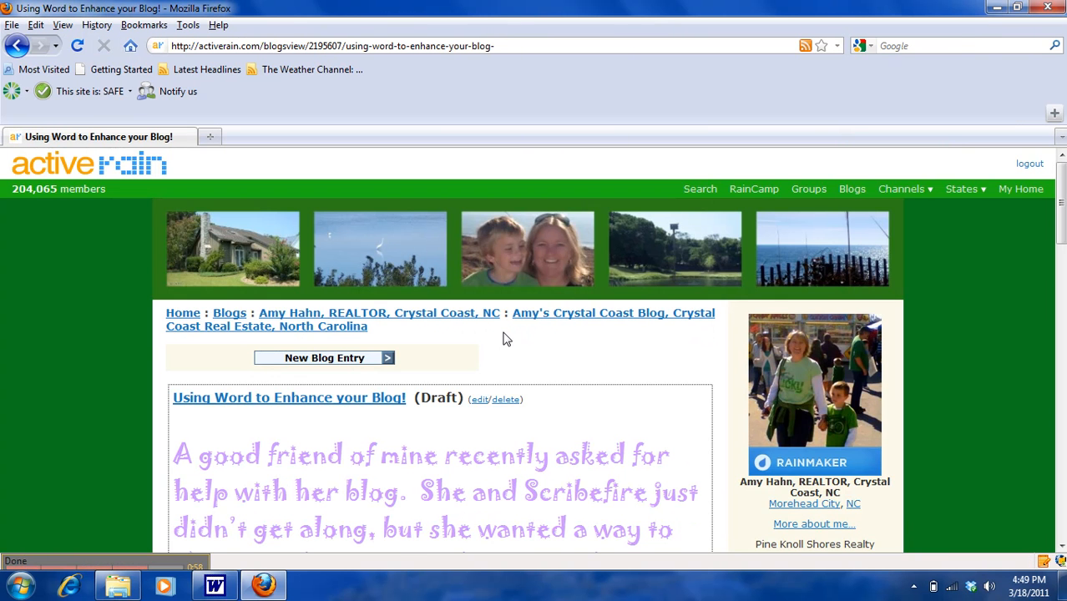
- Reopen the posted draft for editing and set its visibility to Public
mouse_move(1058, 201)
left_mouse_down()
mouse_move(1059, 340)
mouse_move(1059, 210)
left_mouse_up()
left_click(477, 380)
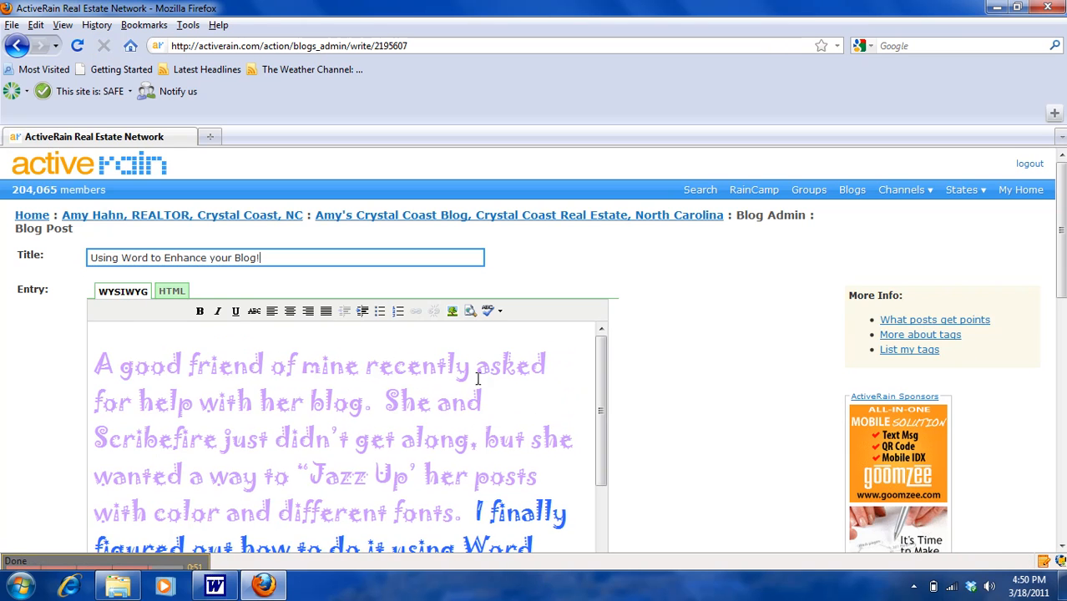
left_click_drag(605, 405, 595, 506)
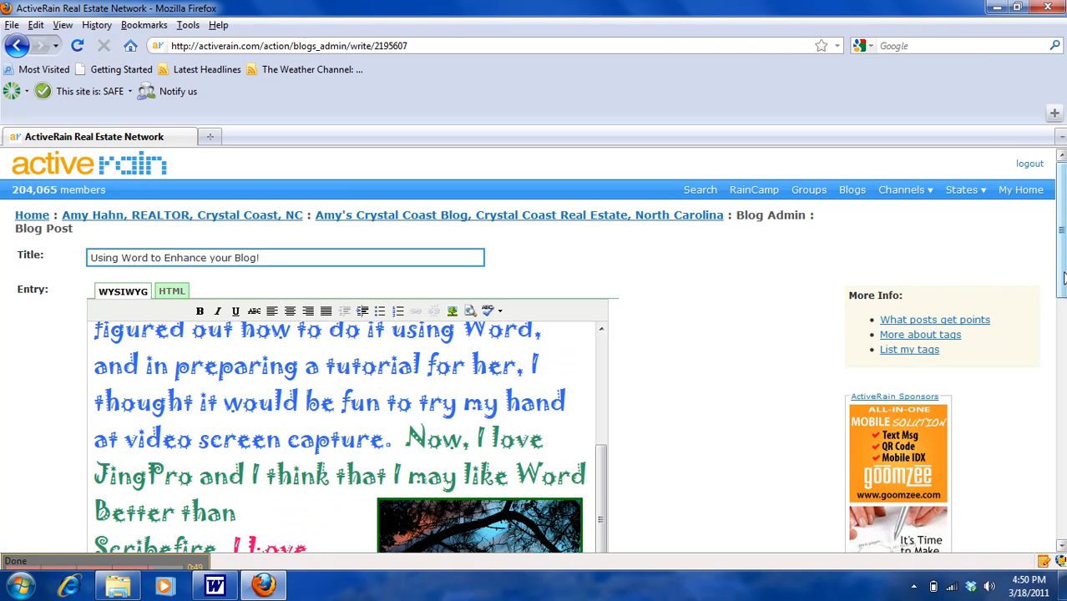
scroll(532, 350, "down", 1)
scroll(543, 405, "down", 5)
left_click(474, 363)
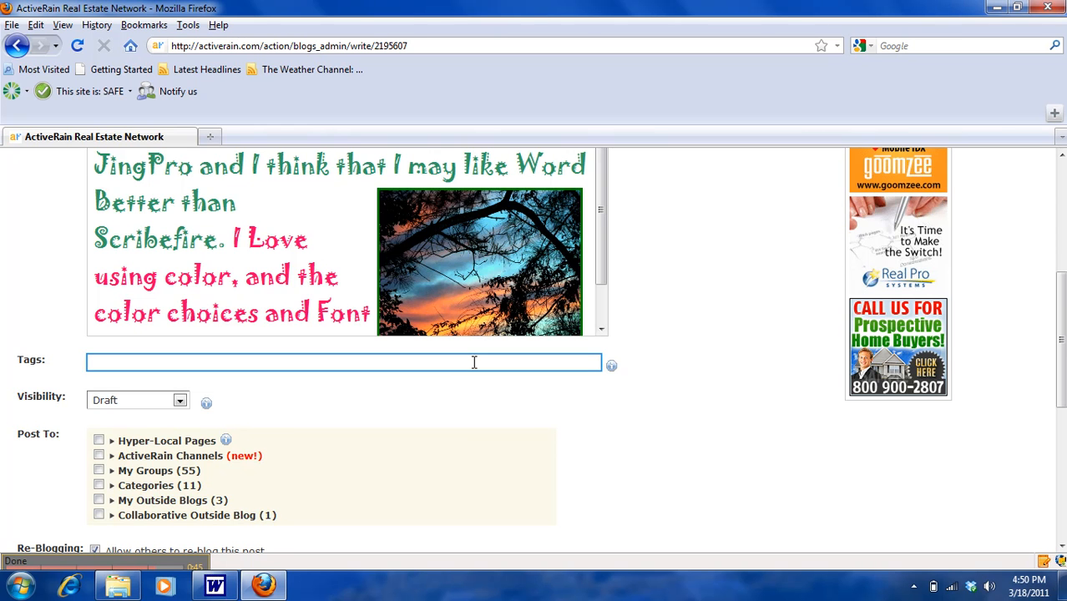
left_click(179, 401)
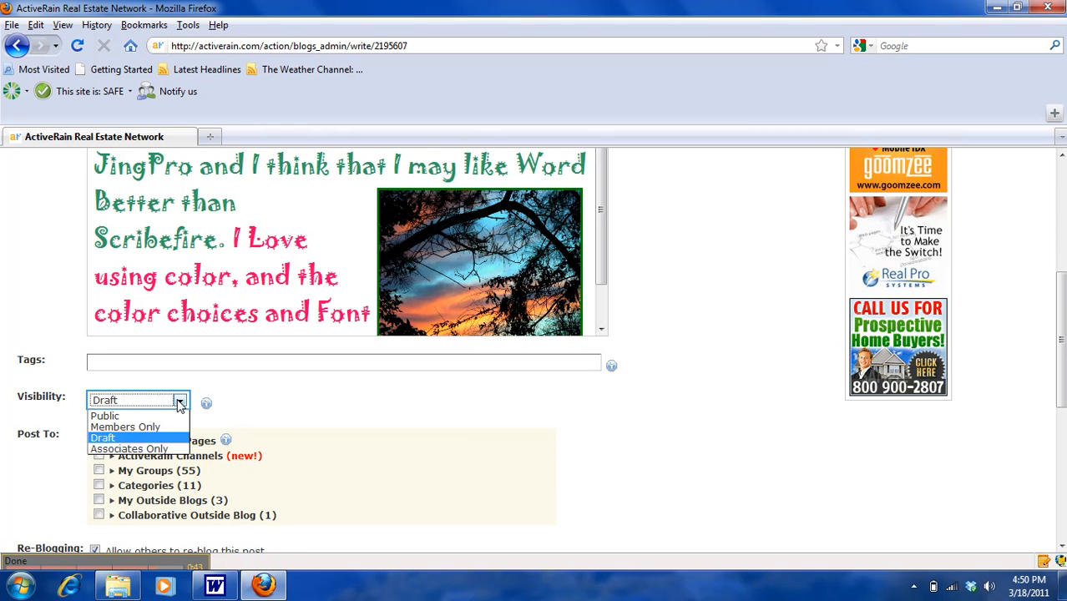
key("Escape")
left_click(158, 420)
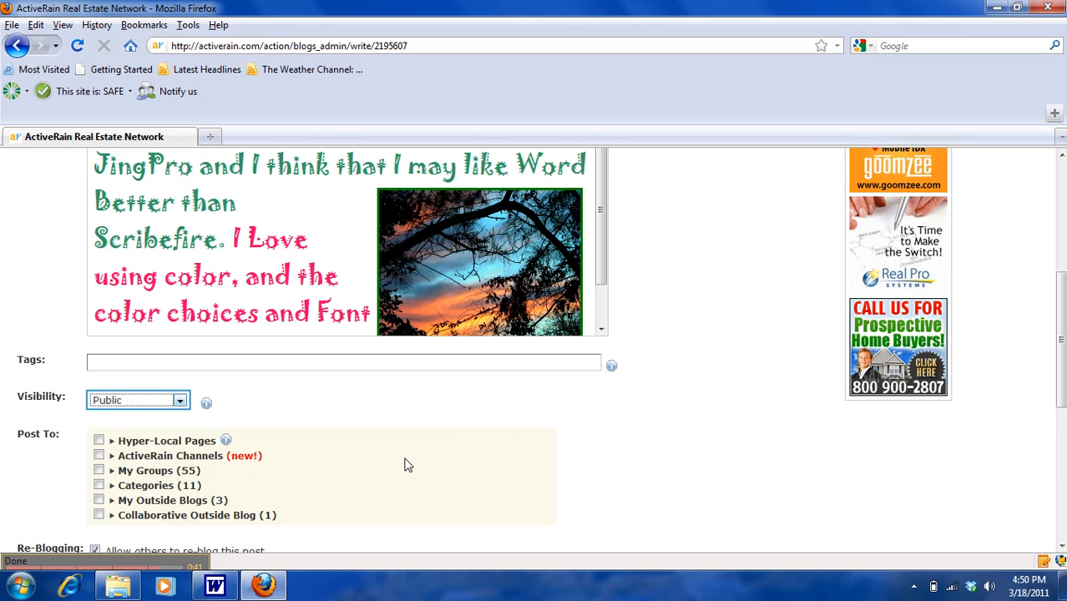
left_click_drag(1062, 338, 1062, 196)
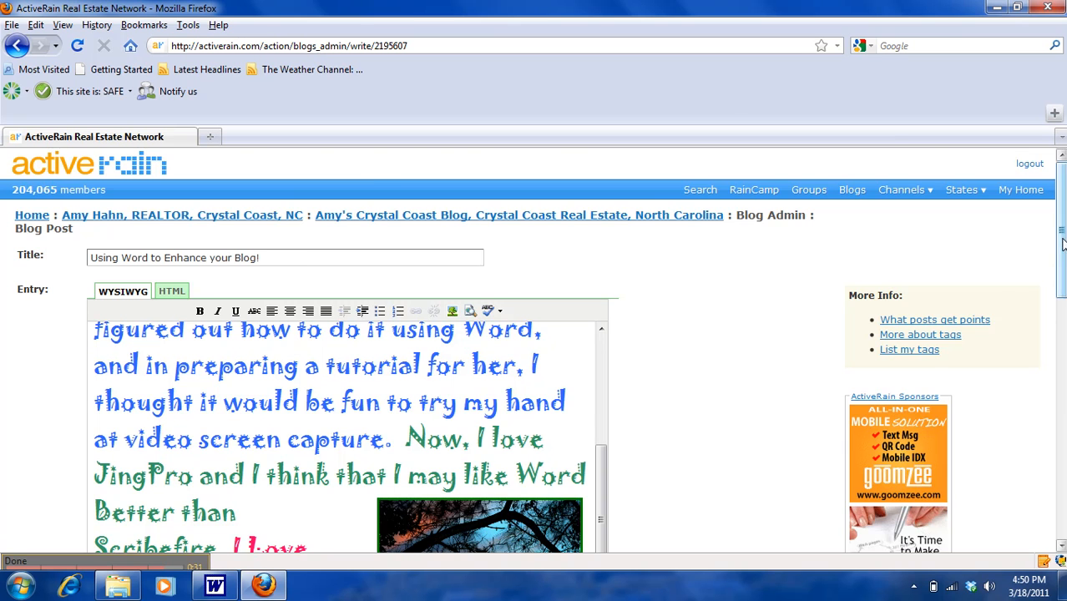
left_click_drag(1062, 243, 1062, 357)
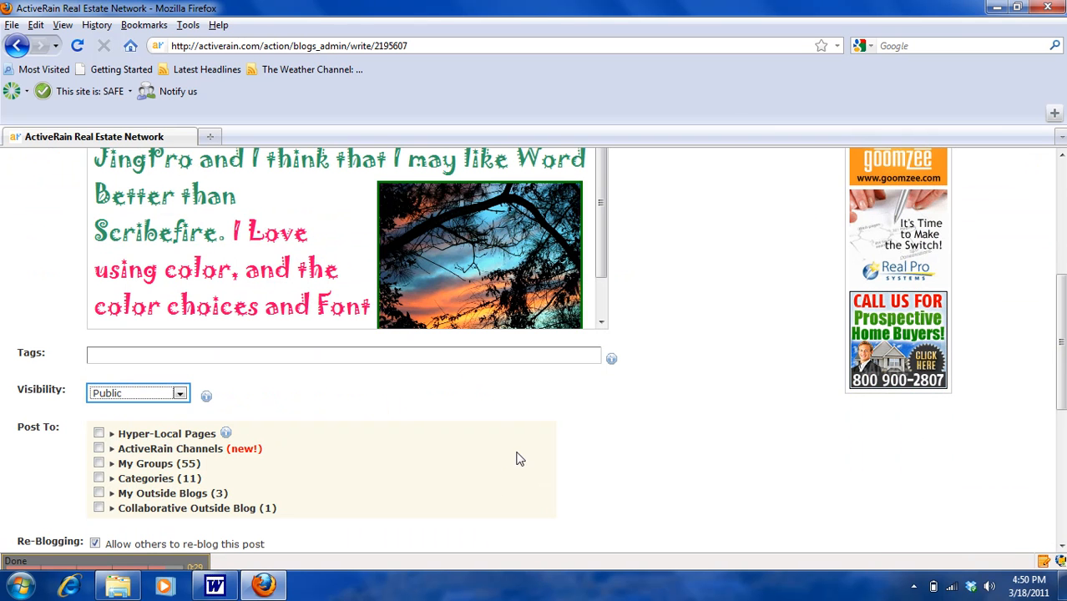